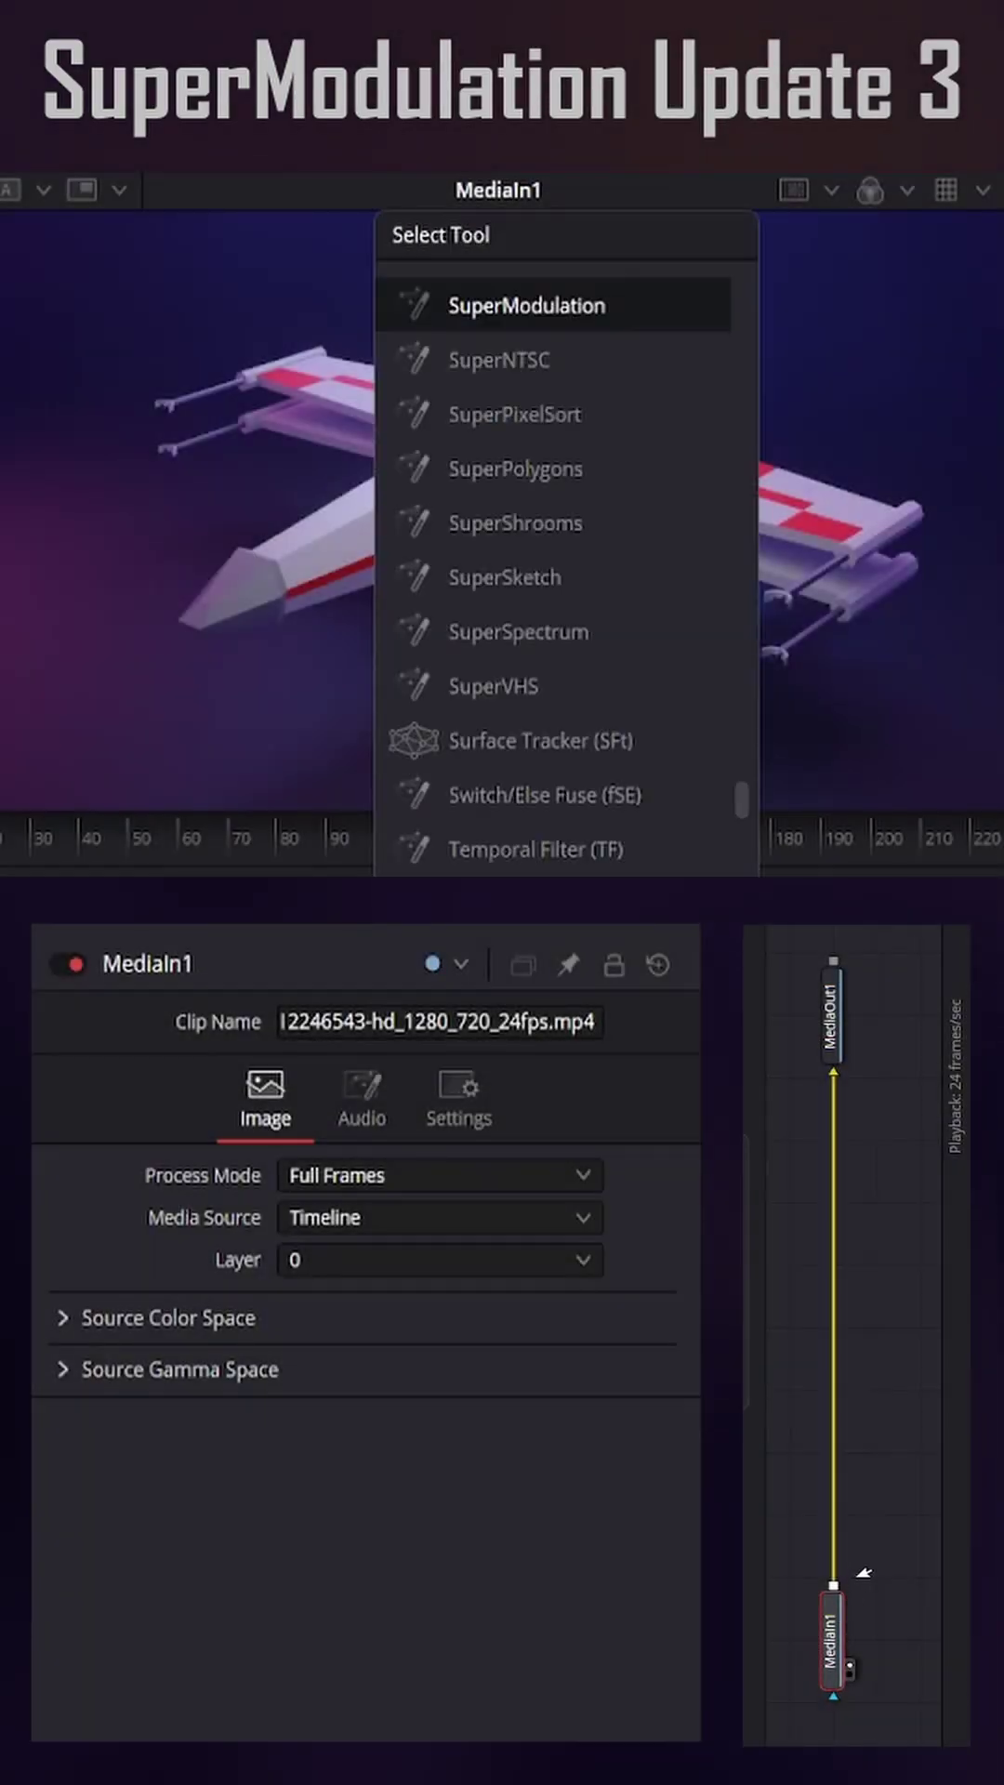
Insert SuperModulation with a Merge, feed it the X-wing clip, and view MediaOut1
{"action": "key", "text": "Return"}
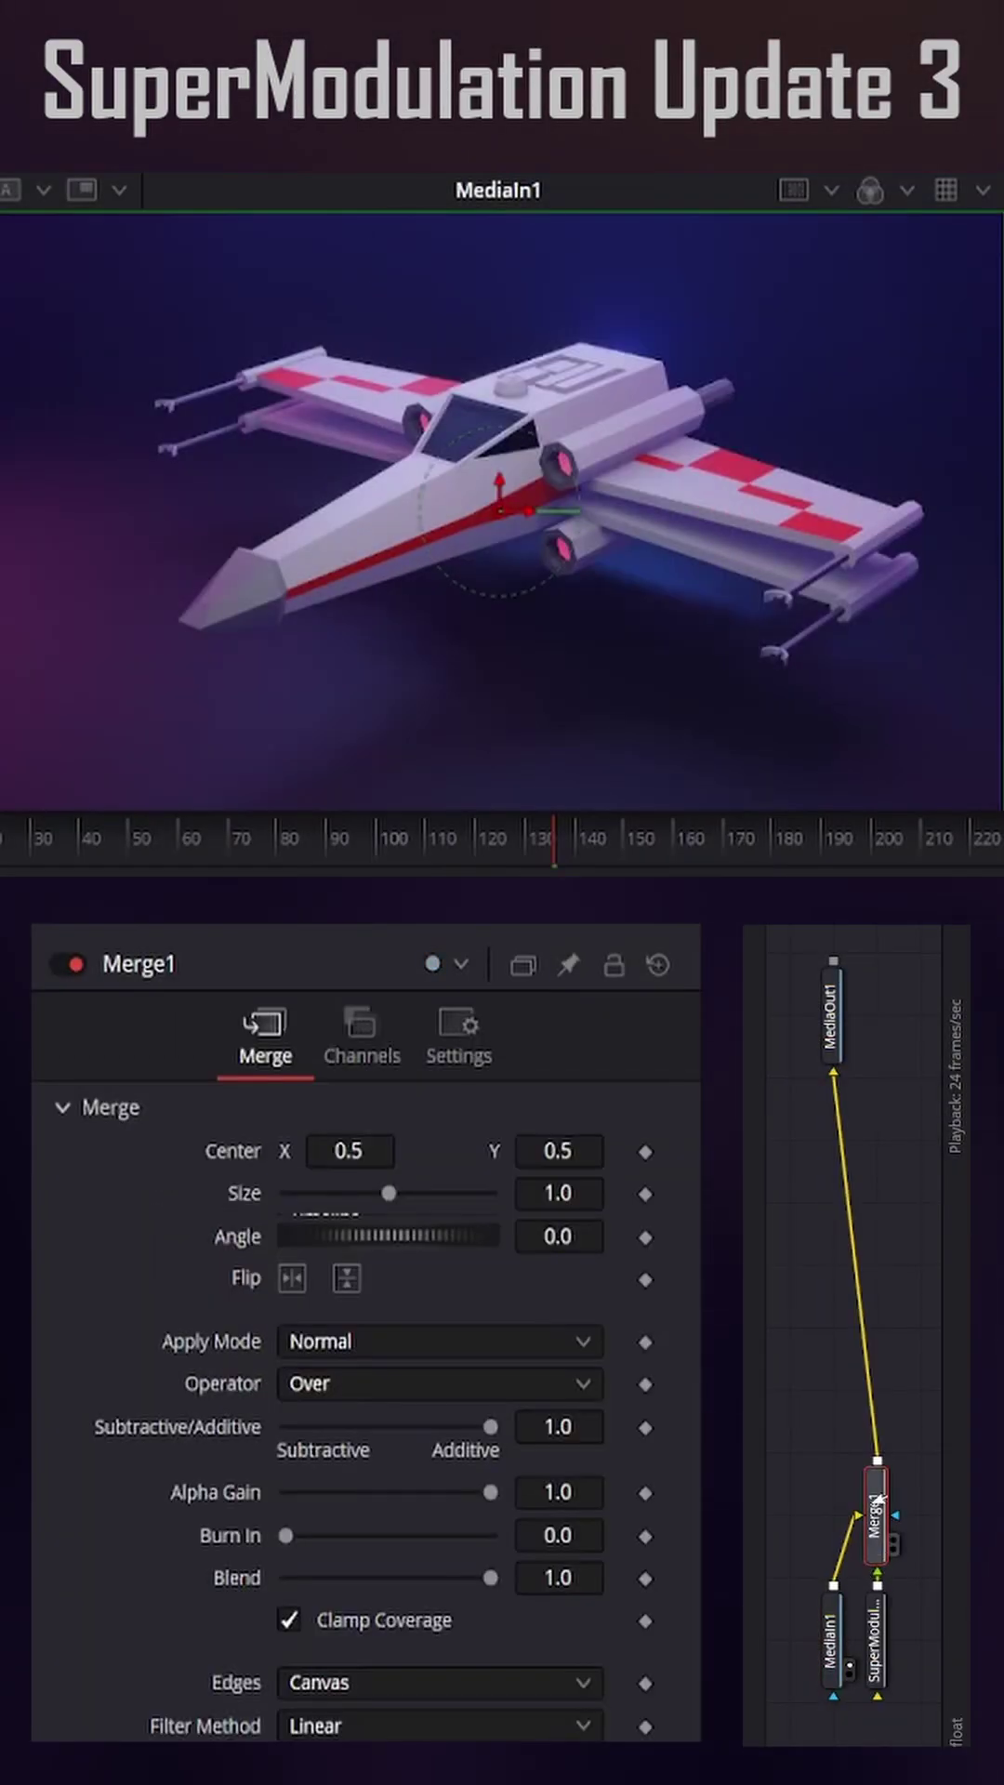
{"action": "left_click_drag", "start_coordinate": [880, 1502], "coordinate": [876, 1380]}
{"action": "left_click_drag", "start_coordinate": [874, 1638], "coordinate": [833, 1388]}
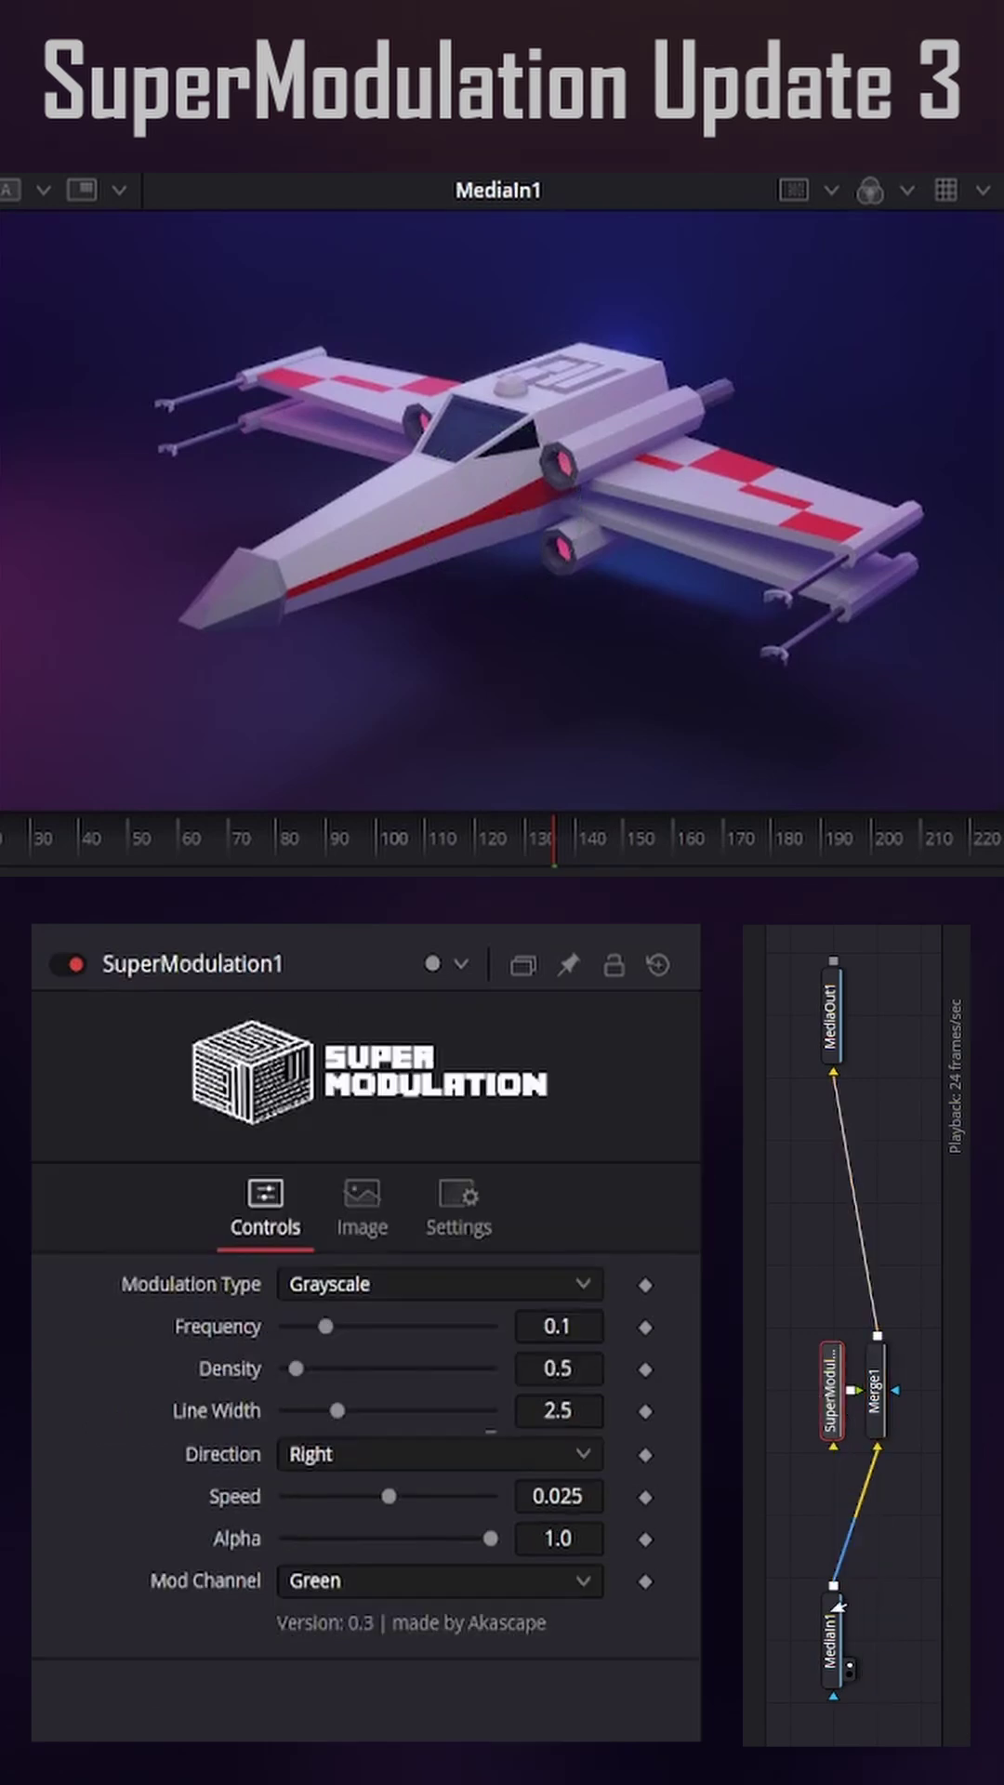
{"action": "left_click_drag", "start_coordinate": [834, 1586], "coordinate": [836, 1437]}
{"action": "left_click_drag", "start_coordinate": [833, 1011], "coordinate": [720, 653]}
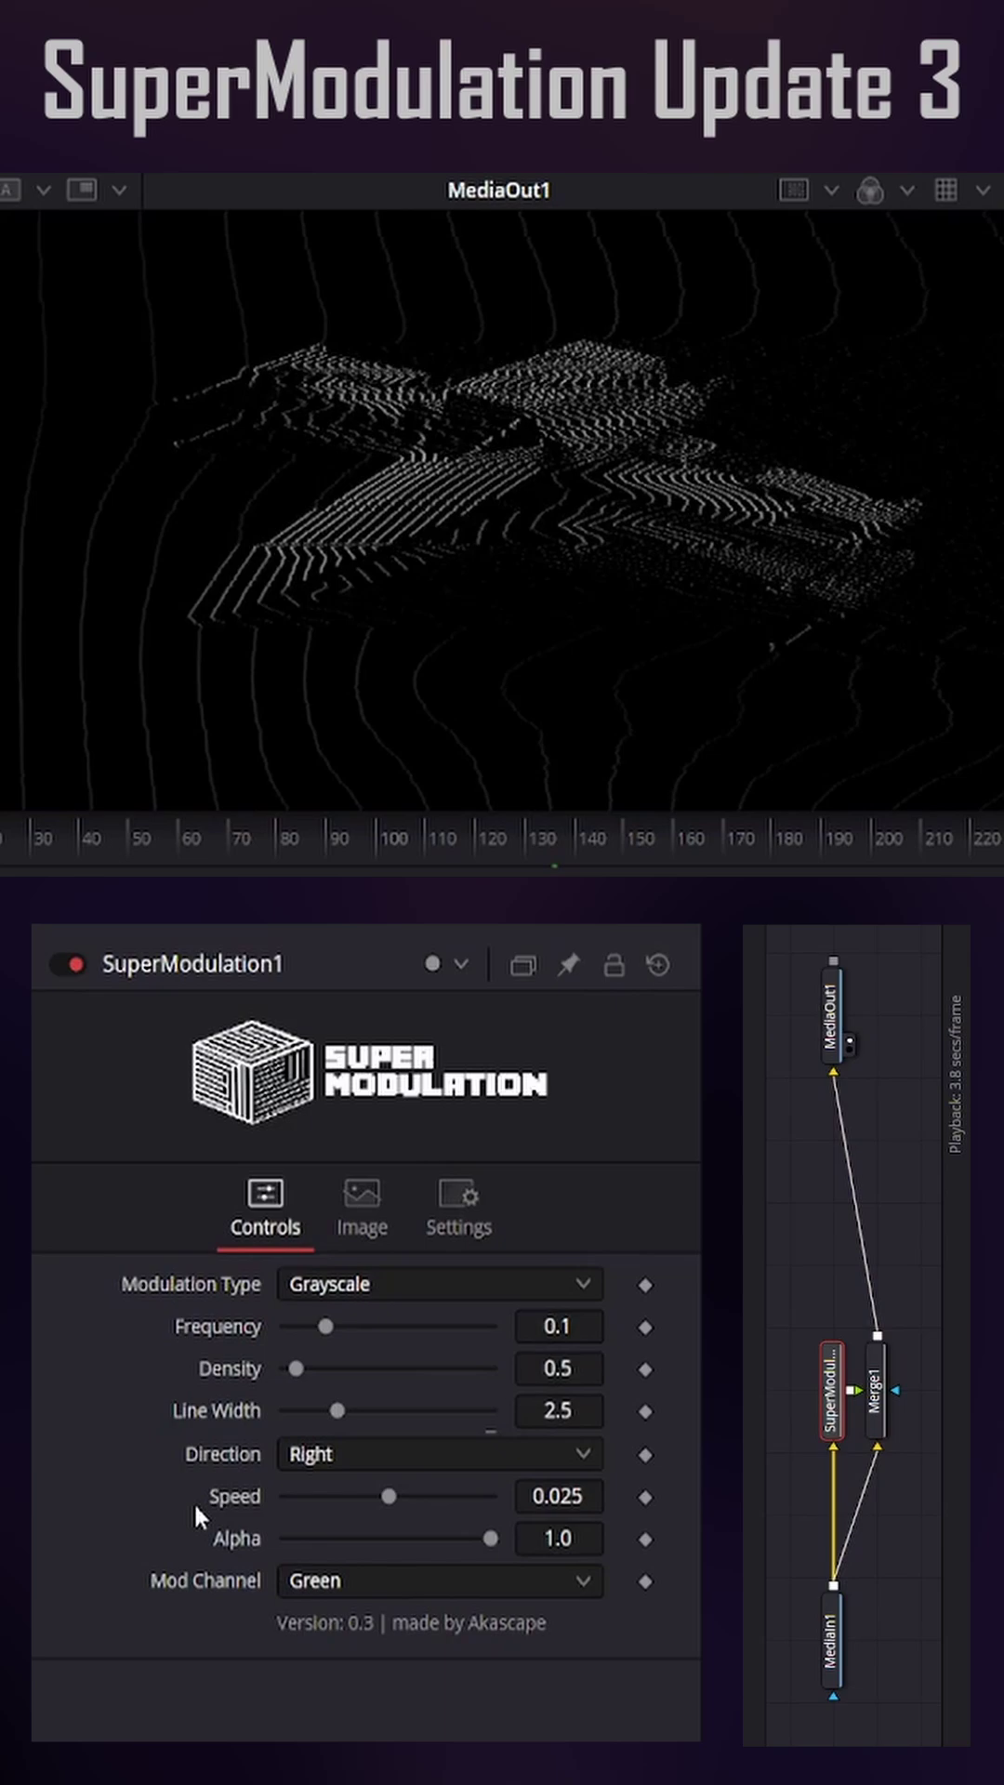
Set SuperModulation frequency to 0.1457, direction Left, and line width to about 4.9
{"action": "left_click_drag", "start_coordinate": [324, 1327], "coordinate": [345, 1326]}
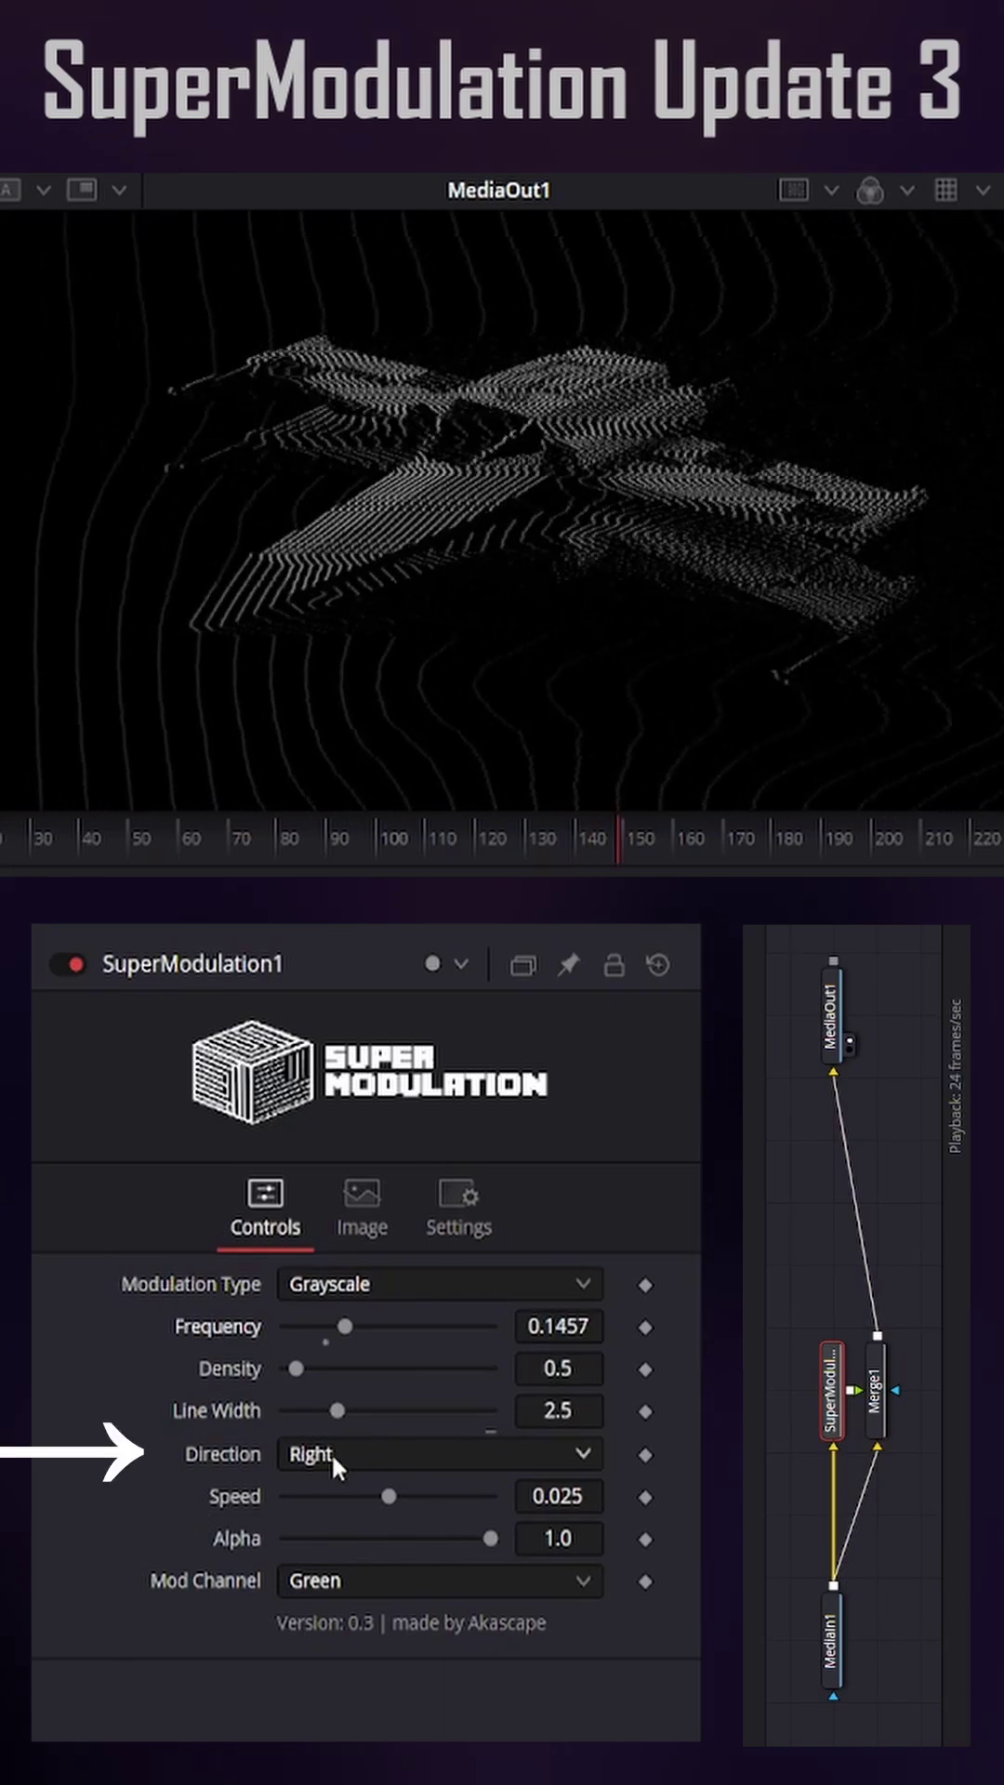
{"action": "left_click", "coordinate": [316, 1455]}
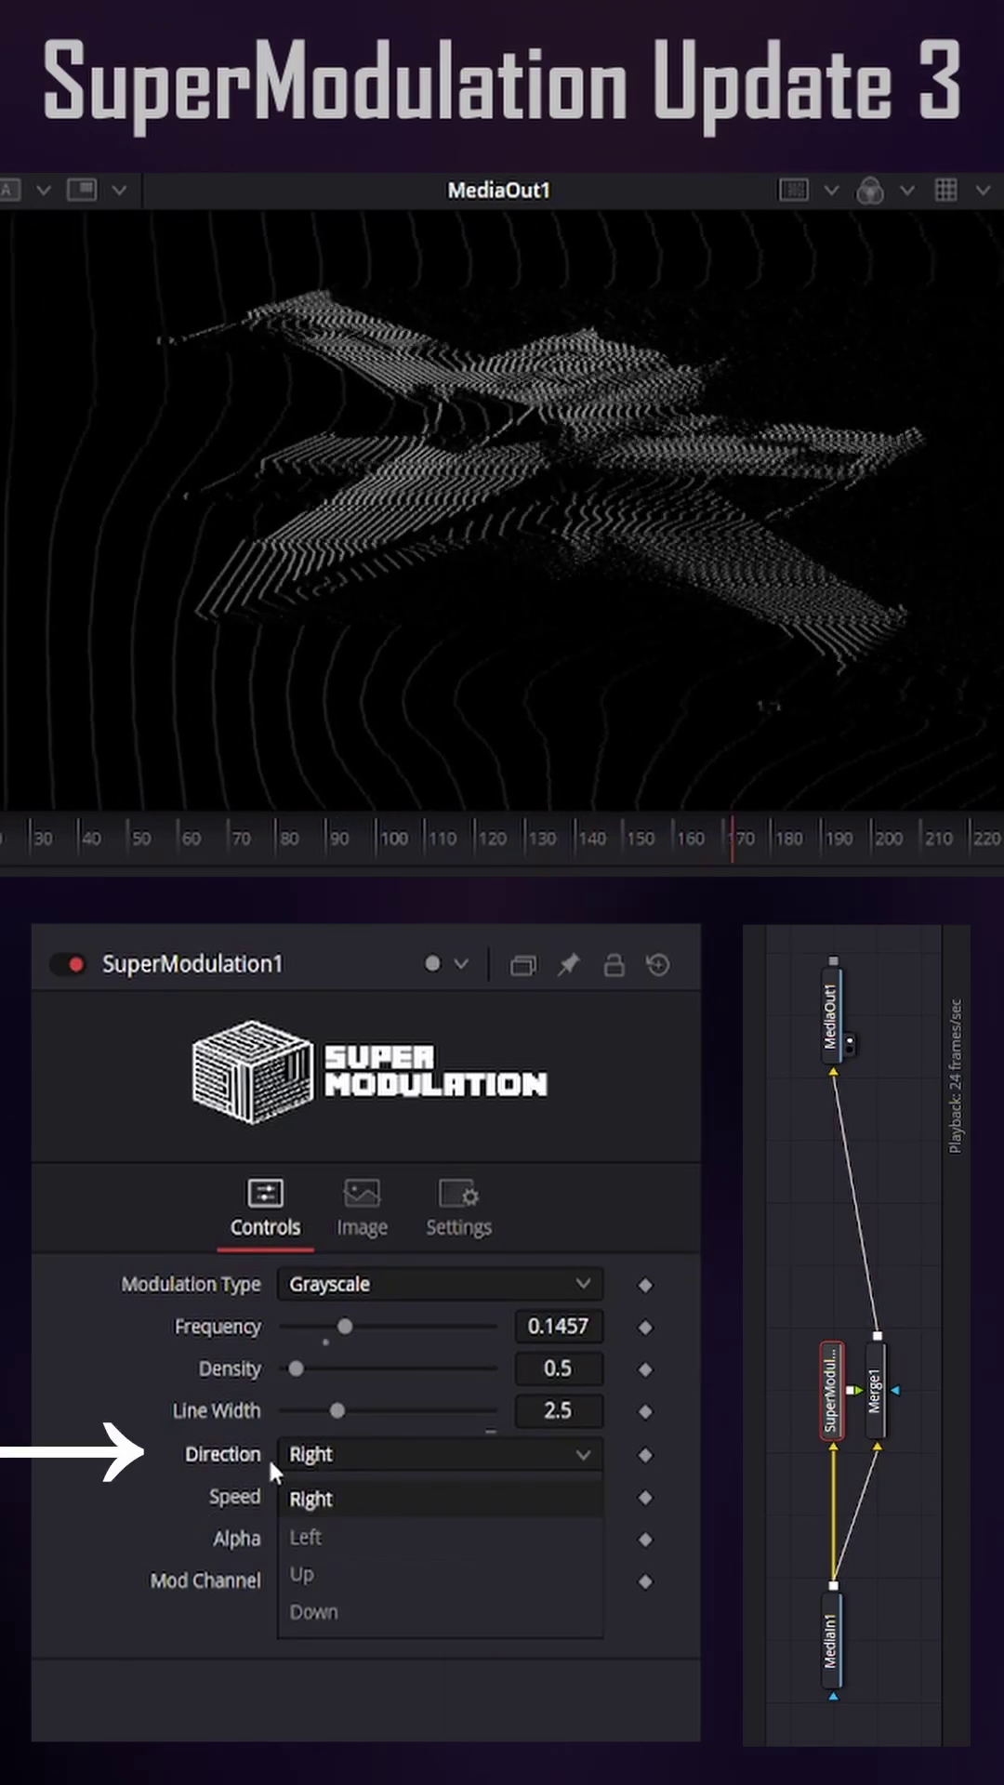
{"action": "left_click", "coordinate": [319, 1540]}
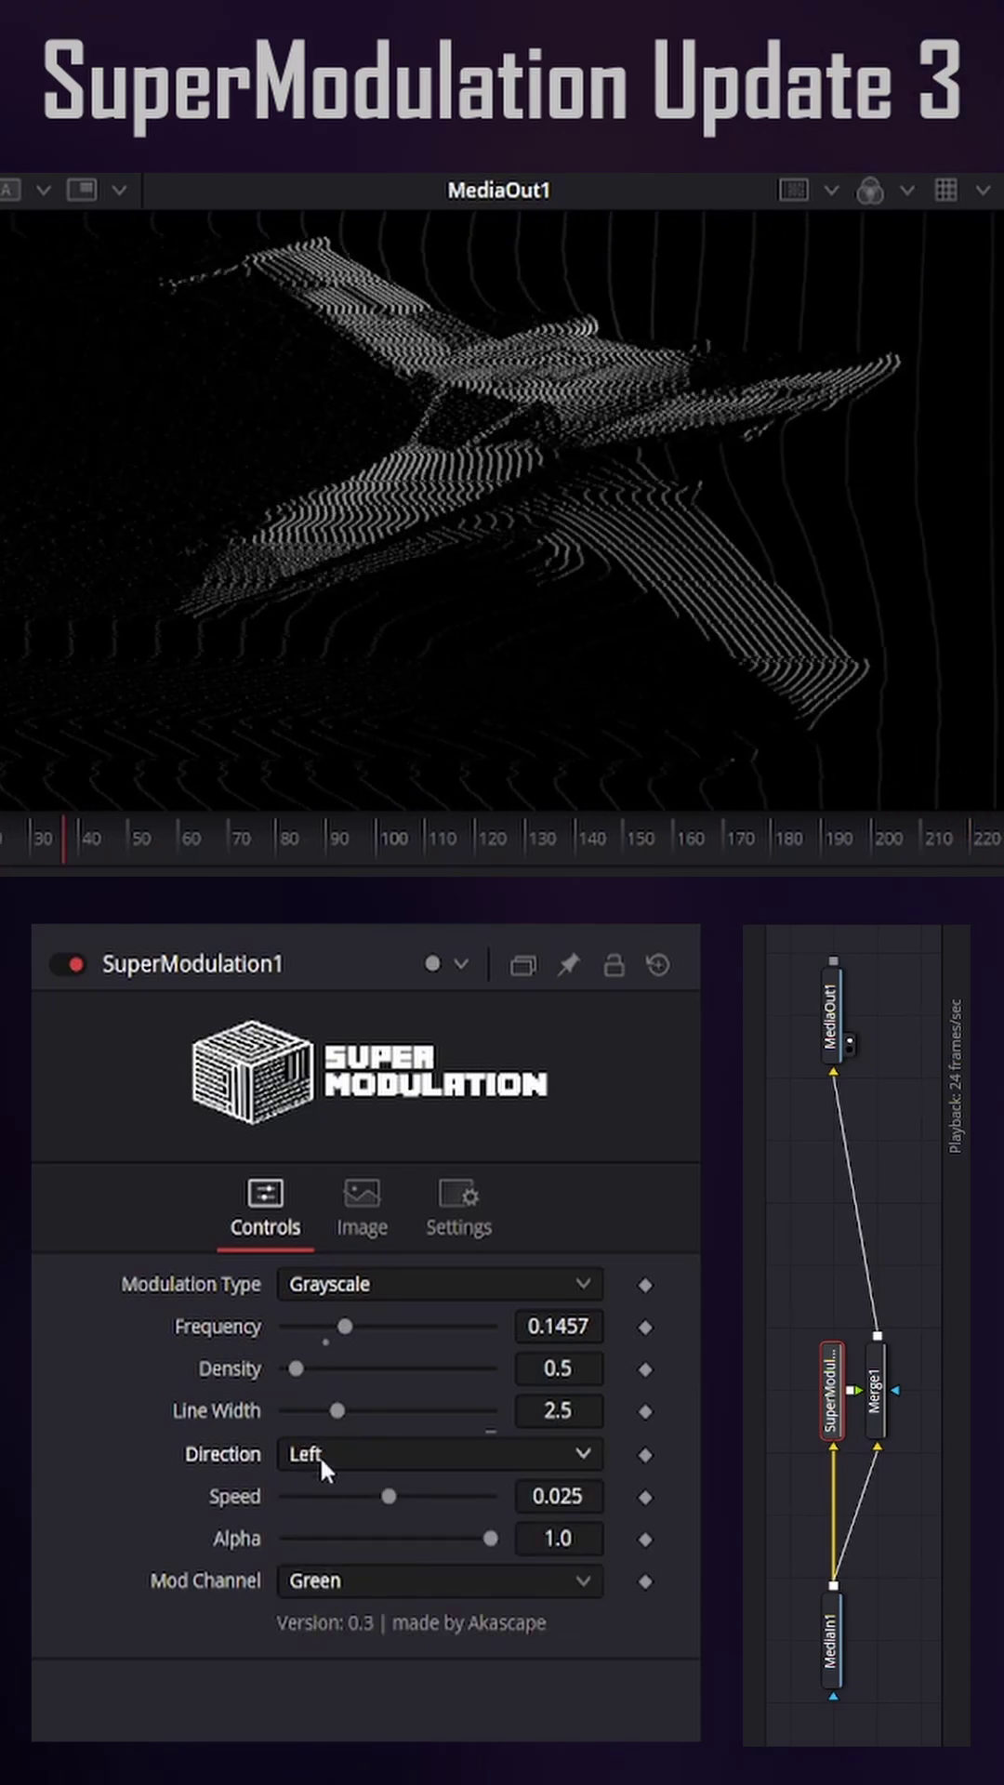
{"action": "left_click_drag", "start_coordinate": [338, 1409], "coordinate": [384, 1409]}
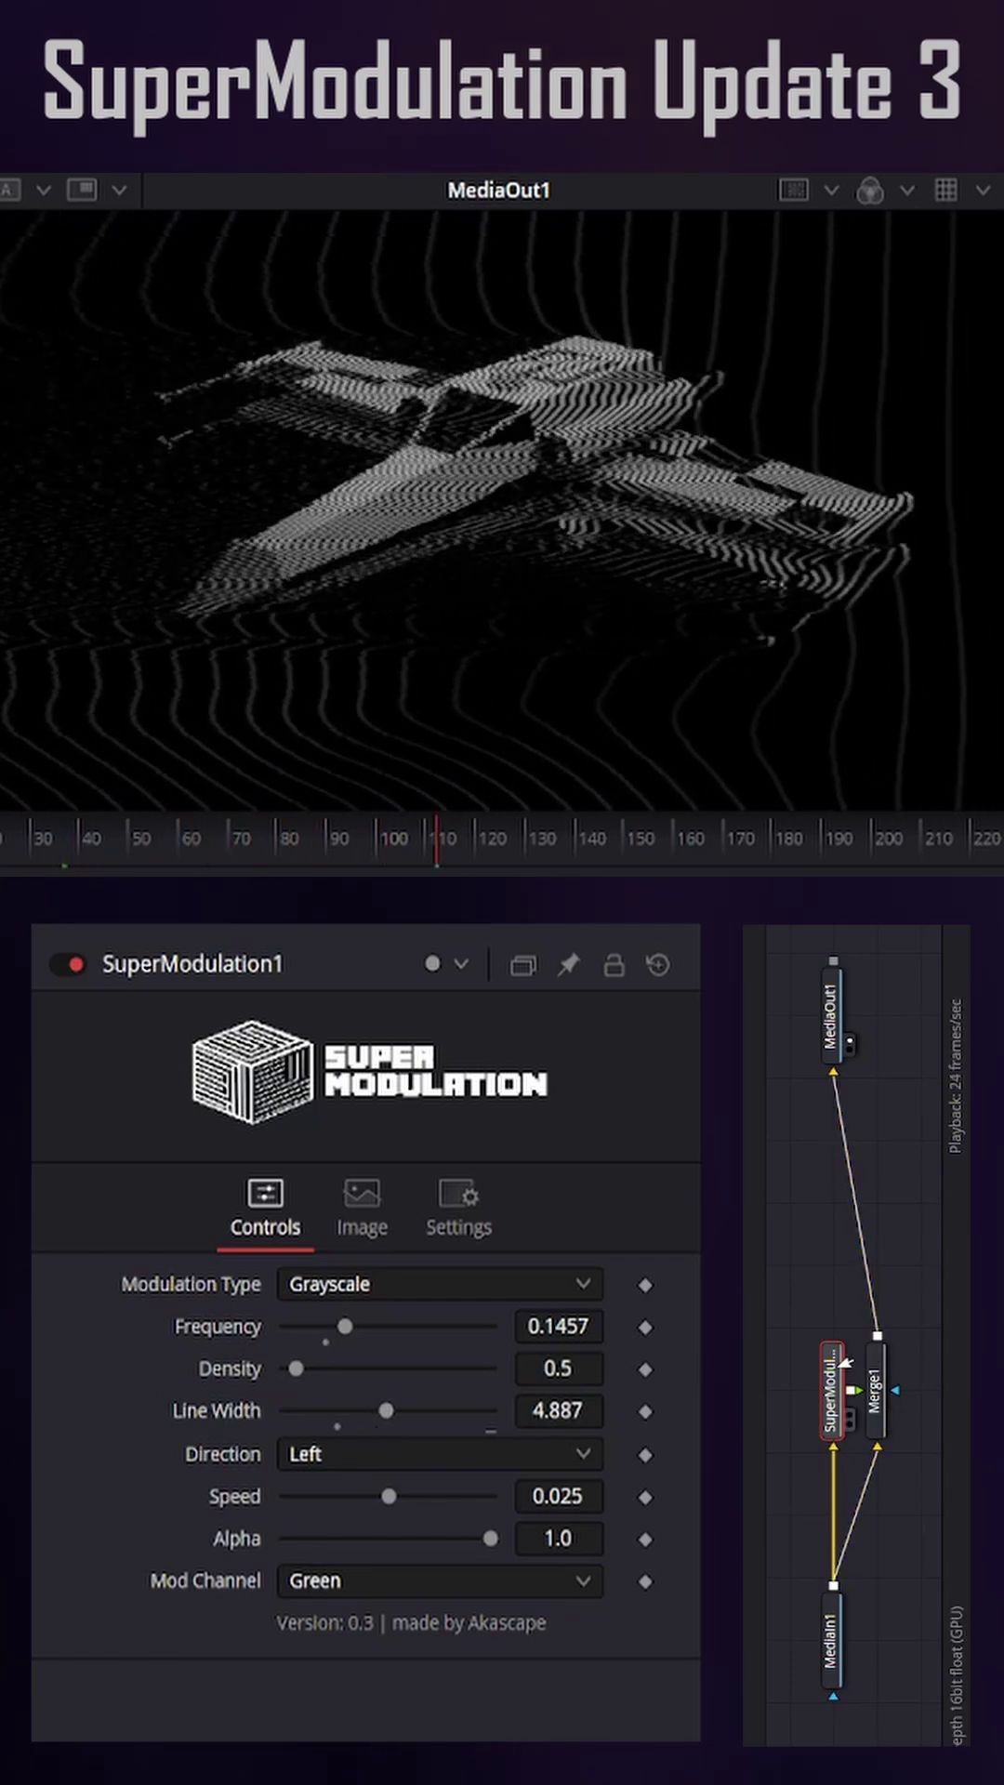
{"action": "key", "text": "shift+space"}
Add a ColorCorrector after SuperModulation and tint the lines blue
{"action": "key", "text": "Return"}
{"action": "left_click_drag", "start_coordinate": [420, 1324], "coordinate": [332, 1423]}
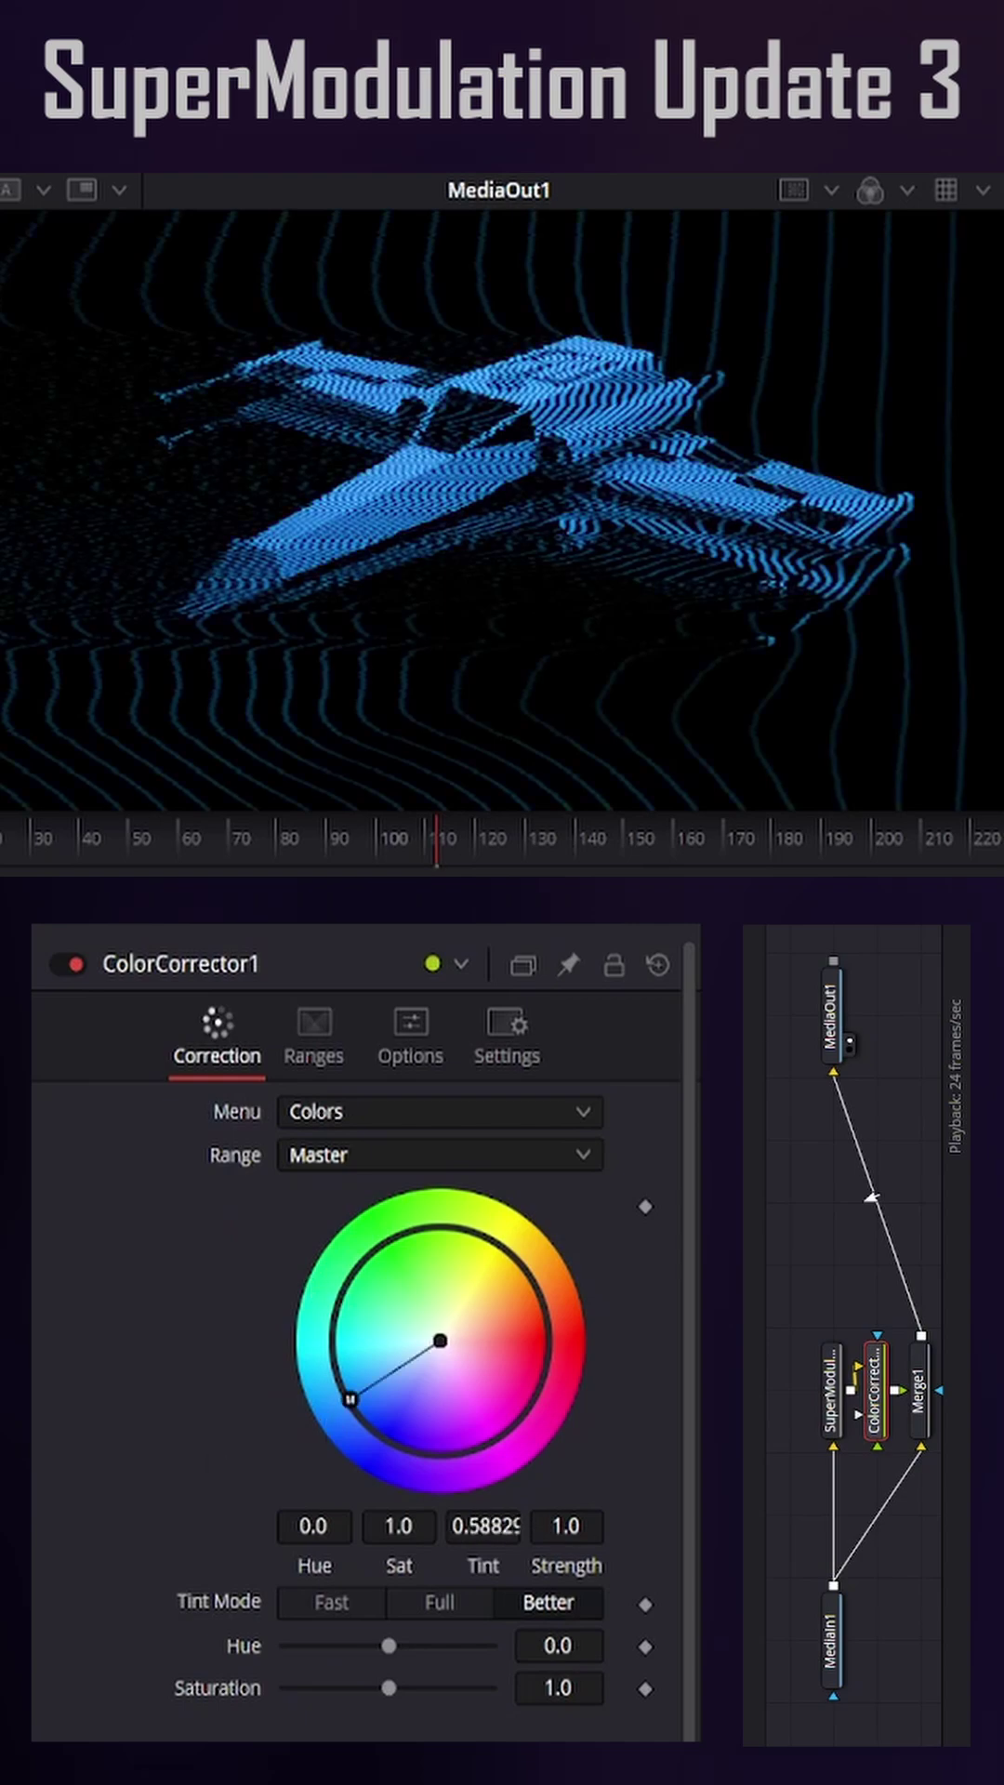
{"action": "left_click", "coordinate": [833, 1386]}
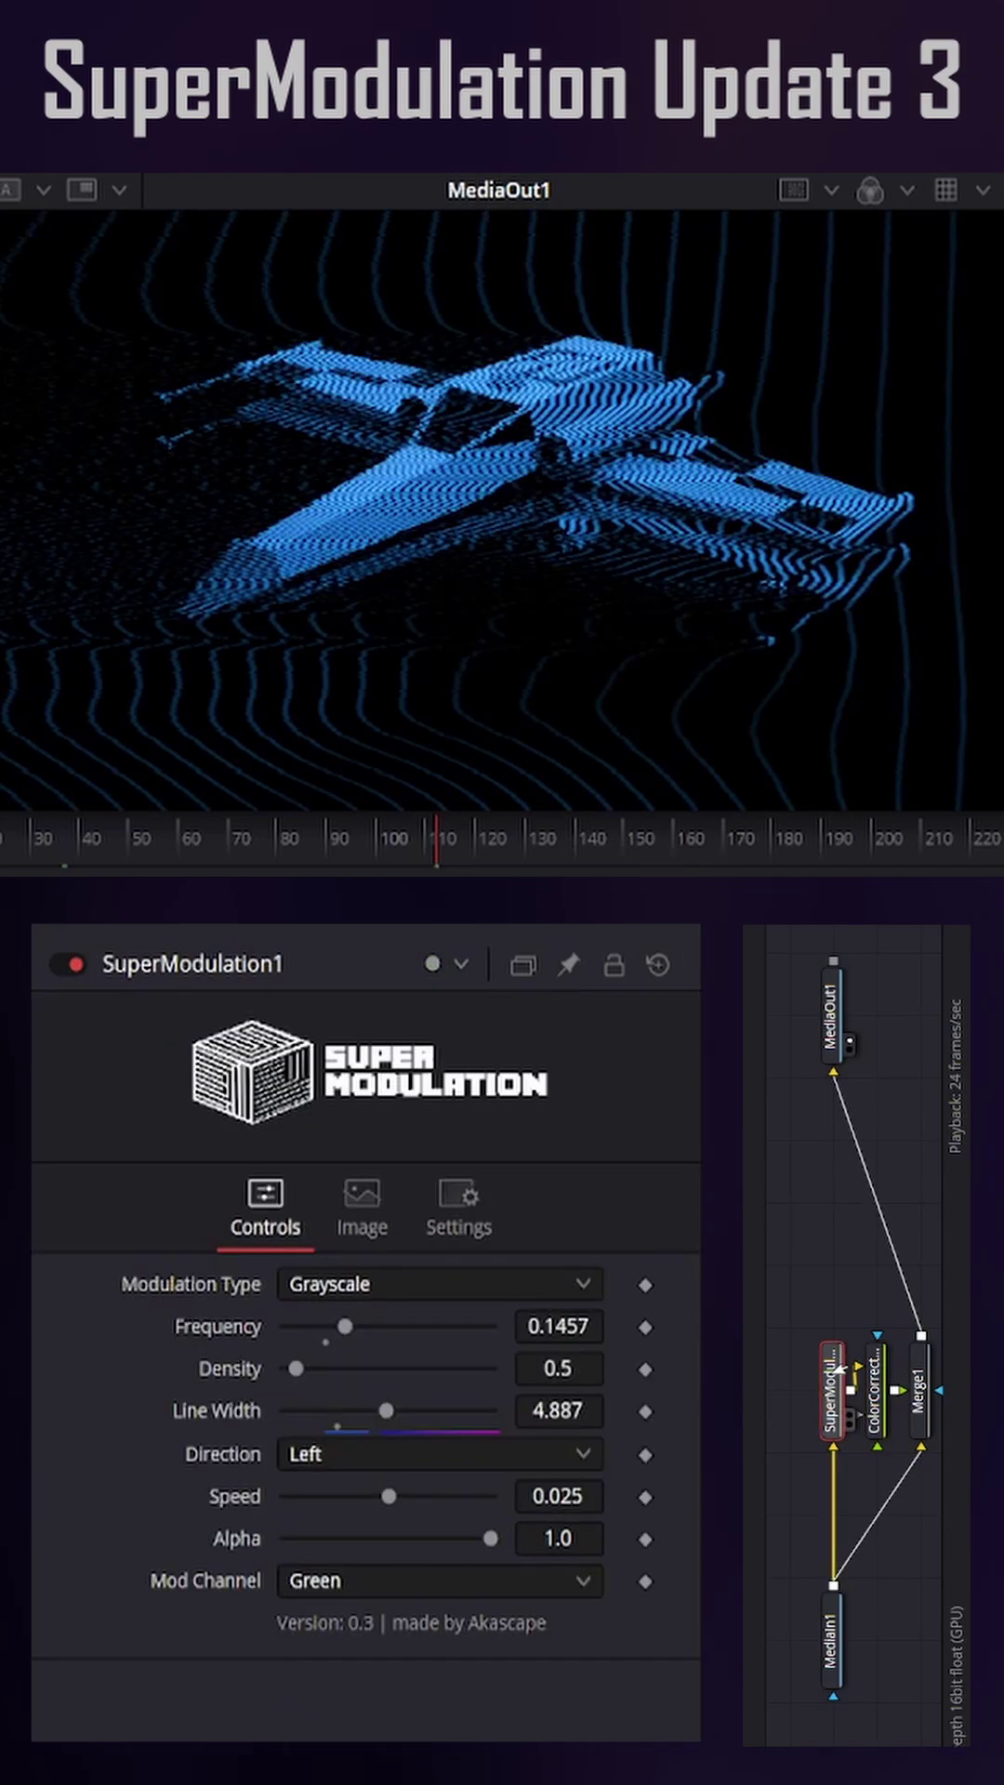
Try other line directions, alpha values and density, ending with upward lines
{"action": "left_click", "coordinate": [350, 1456]}
{"action": "left_click", "coordinate": [350, 1455]}
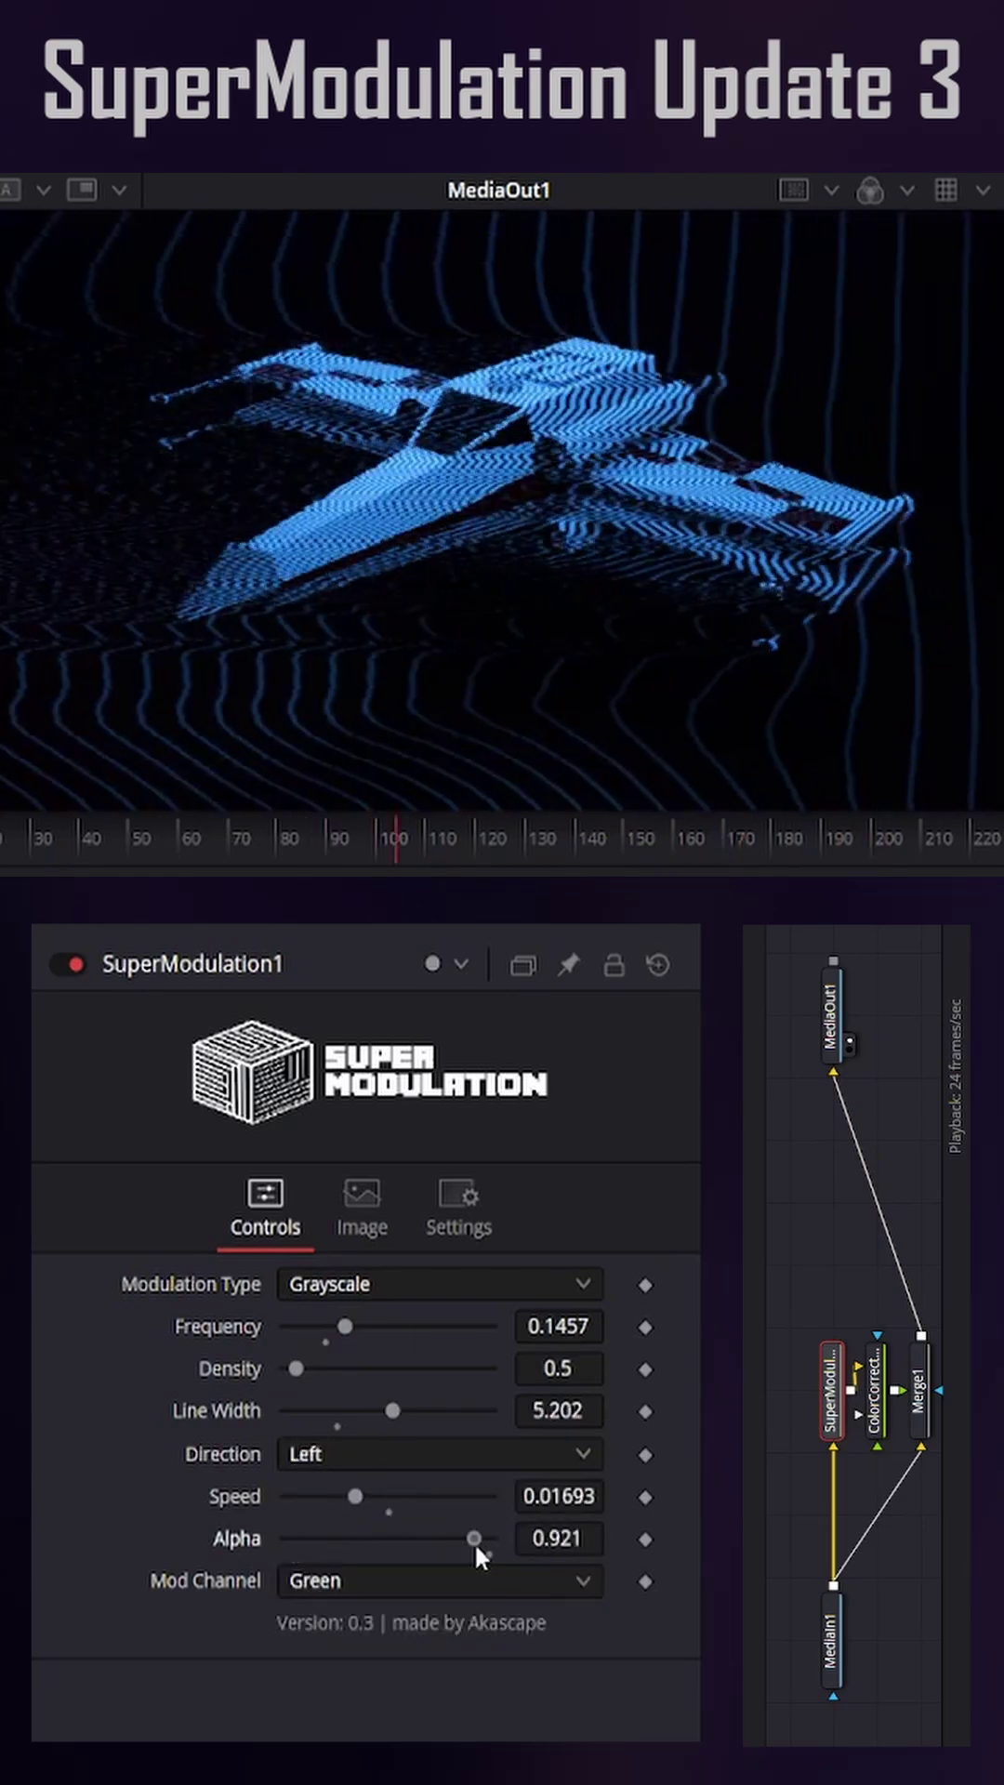
{"action": "left_click_drag", "start_coordinate": [475, 1538], "coordinate": [160, 1548]}
{"action": "left_click_drag", "start_coordinate": [287, 1537], "coordinate": [382, 1539]}
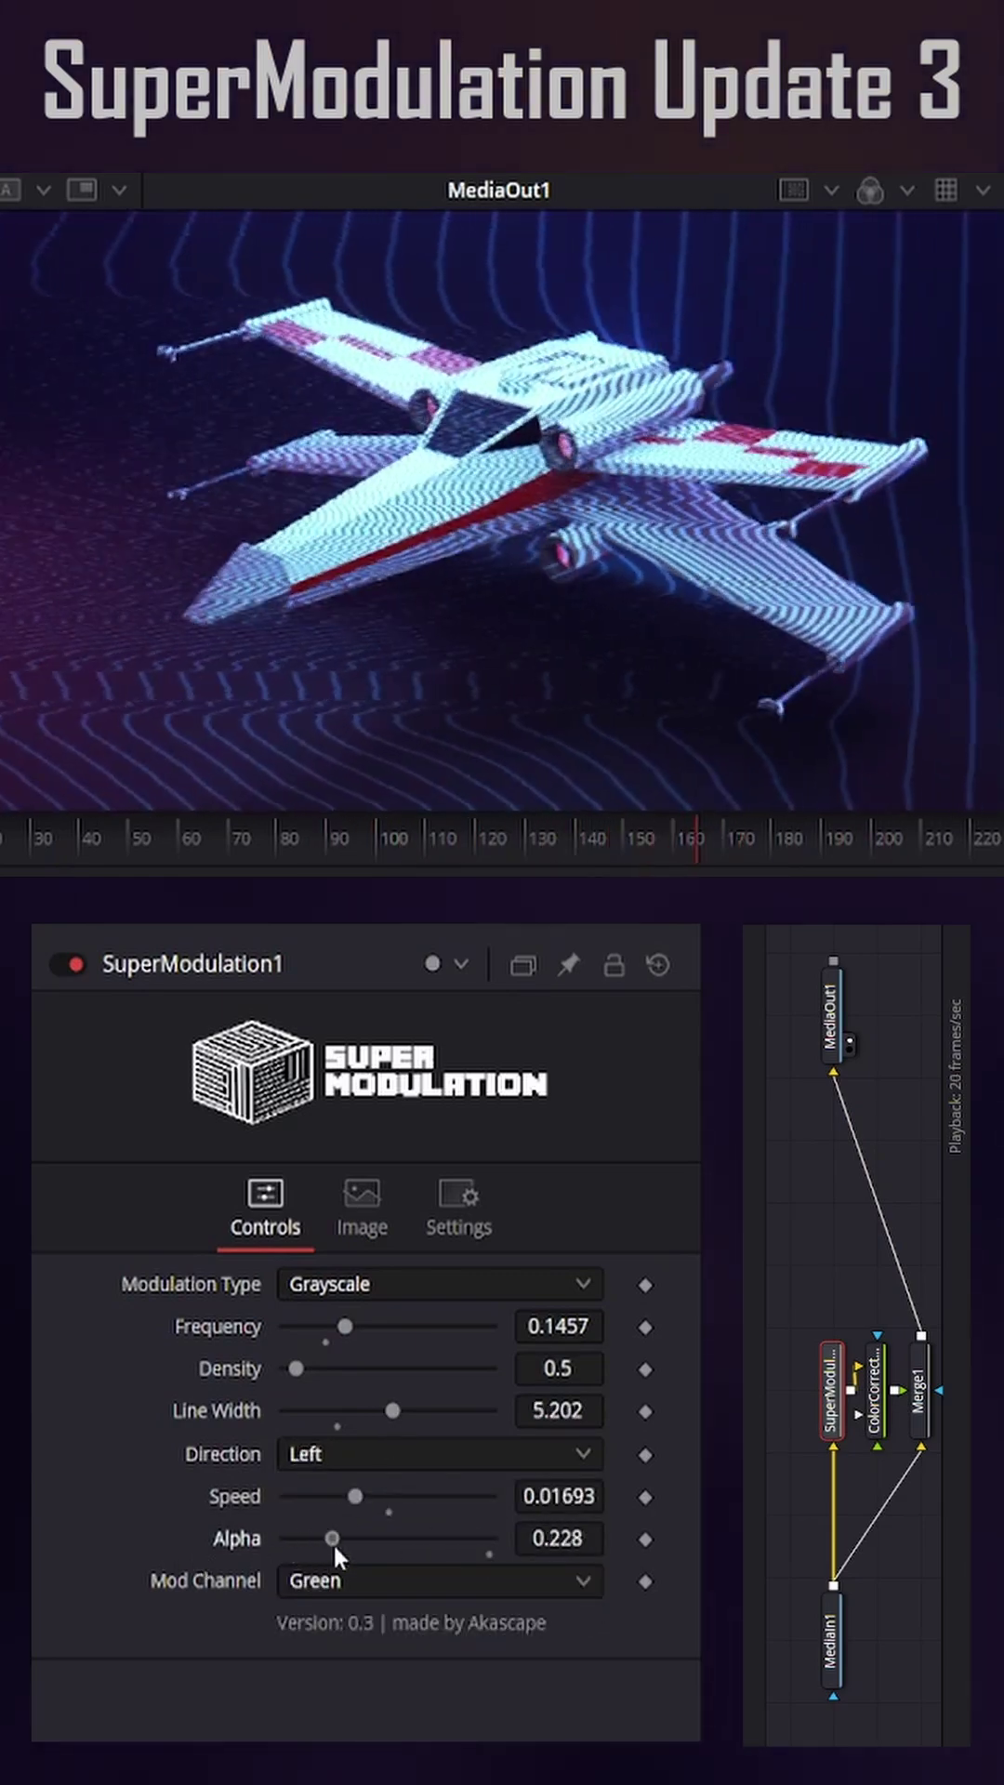
{"action": "left_click", "coordinate": [366, 1458]}
{"action": "left_click", "coordinate": [330, 1570]}
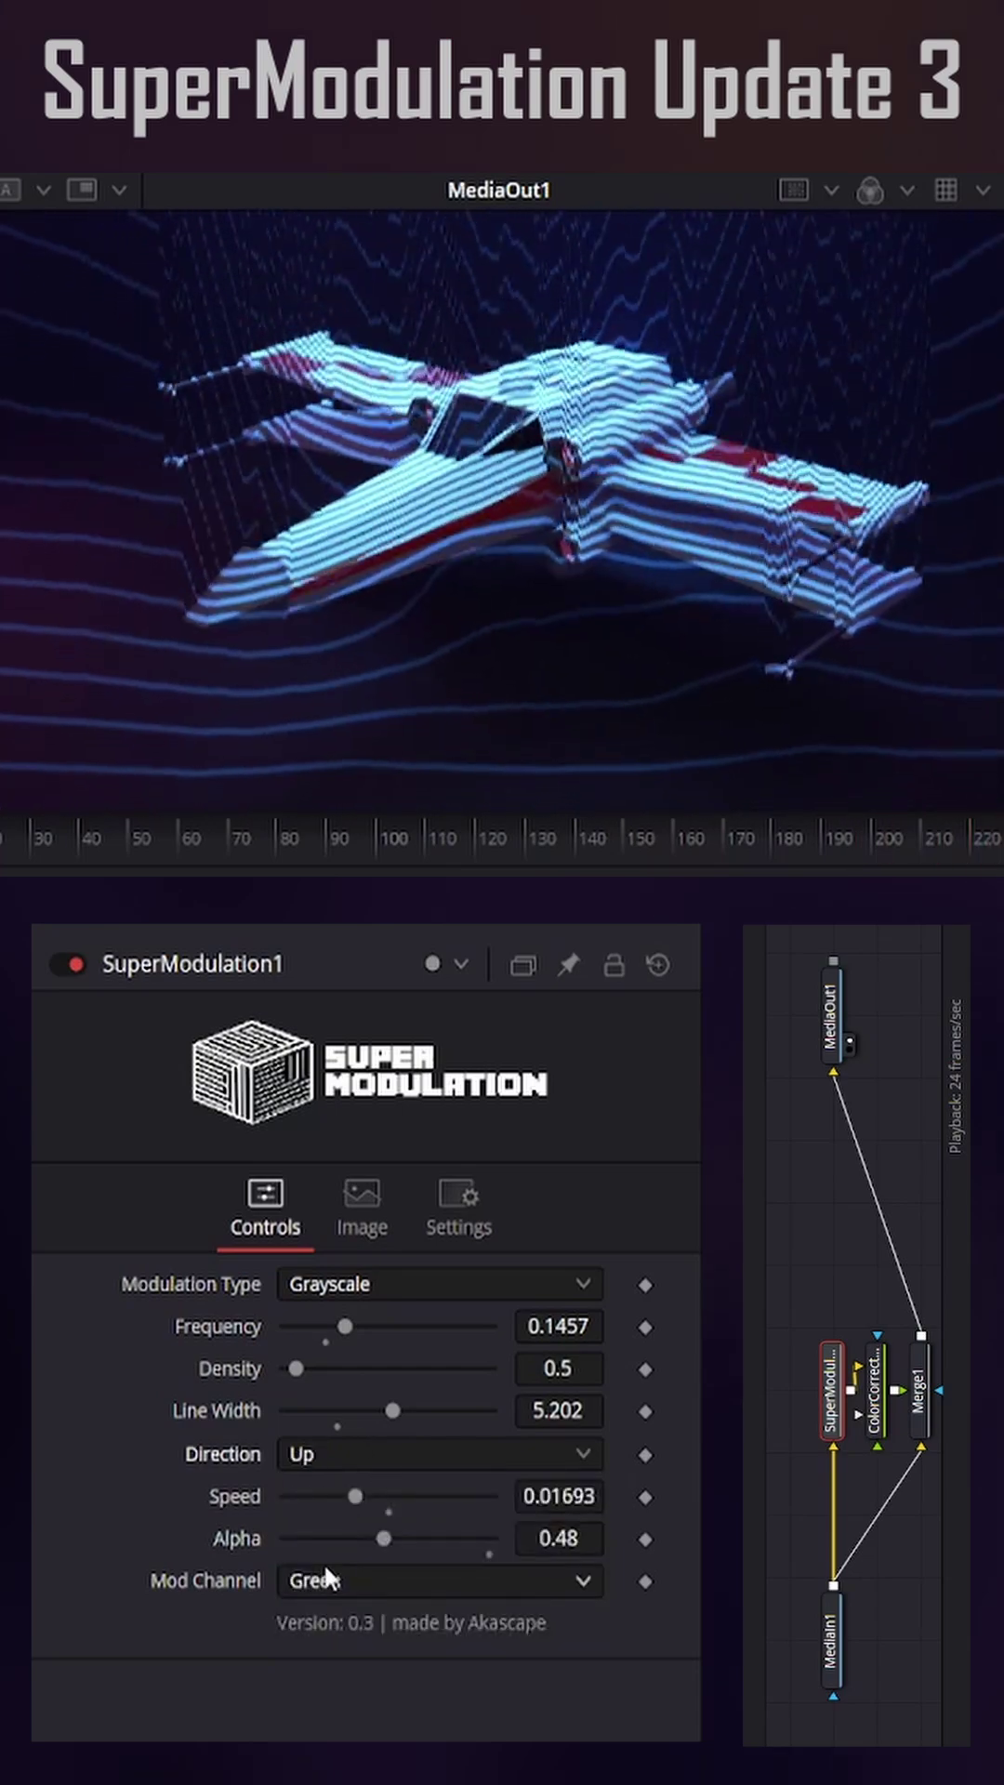
{"action": "mouse_move", "coordinate": [293, 1370]}
{"action": "left_mouse_down"}
{"action": "mouse_move", "coordinate": [328, 1369]}
{"action": "mouse_move", "coordinate": [294, 1367]}
{"action": "left_mouse_up"}
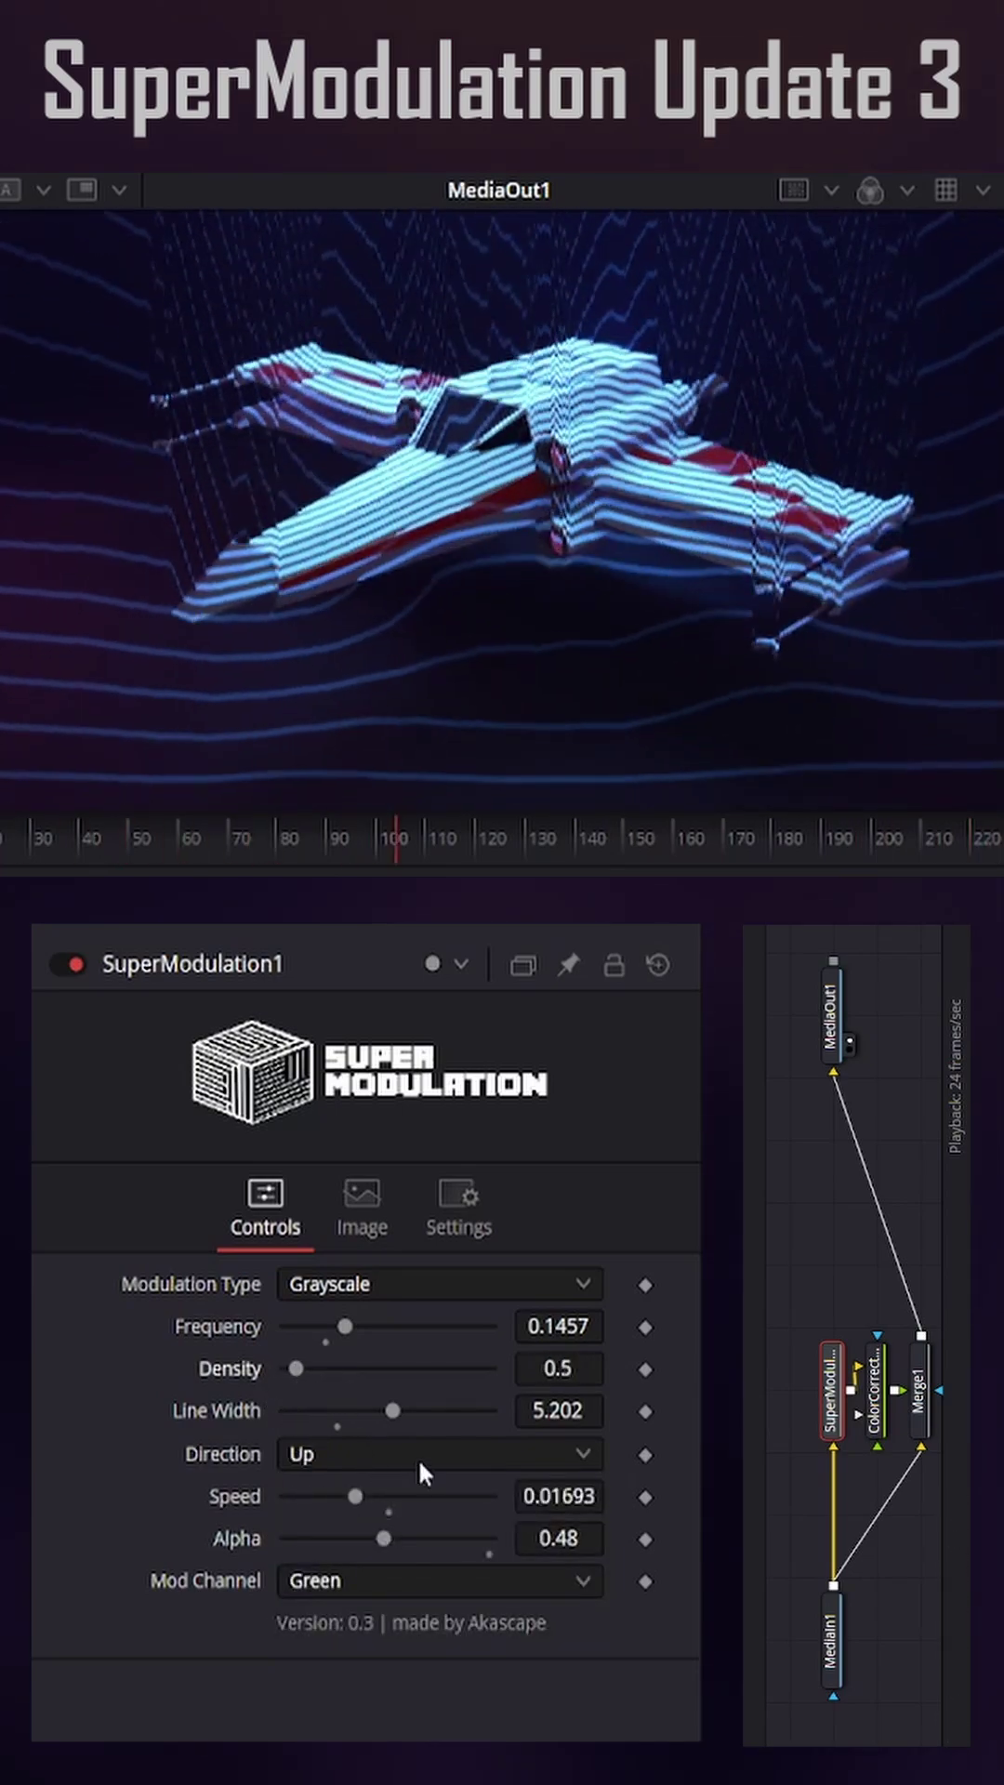
Make the lines run Down with alpha 0.937
{"action": "left_click", "coordinate": [412, 1455]}
{"action": "left_click", "coordinate": [329, 1618]}
{"action": "left_click_drag", "start_coordinate": [386, 1537], "coordinate": [339, 1538]}
{"action": "left_click_drag", "start_coordinate": [443, 1538], "coordinate": [477, 1538]}
{"action": "left_click", "coordinate": [337, 1283]}
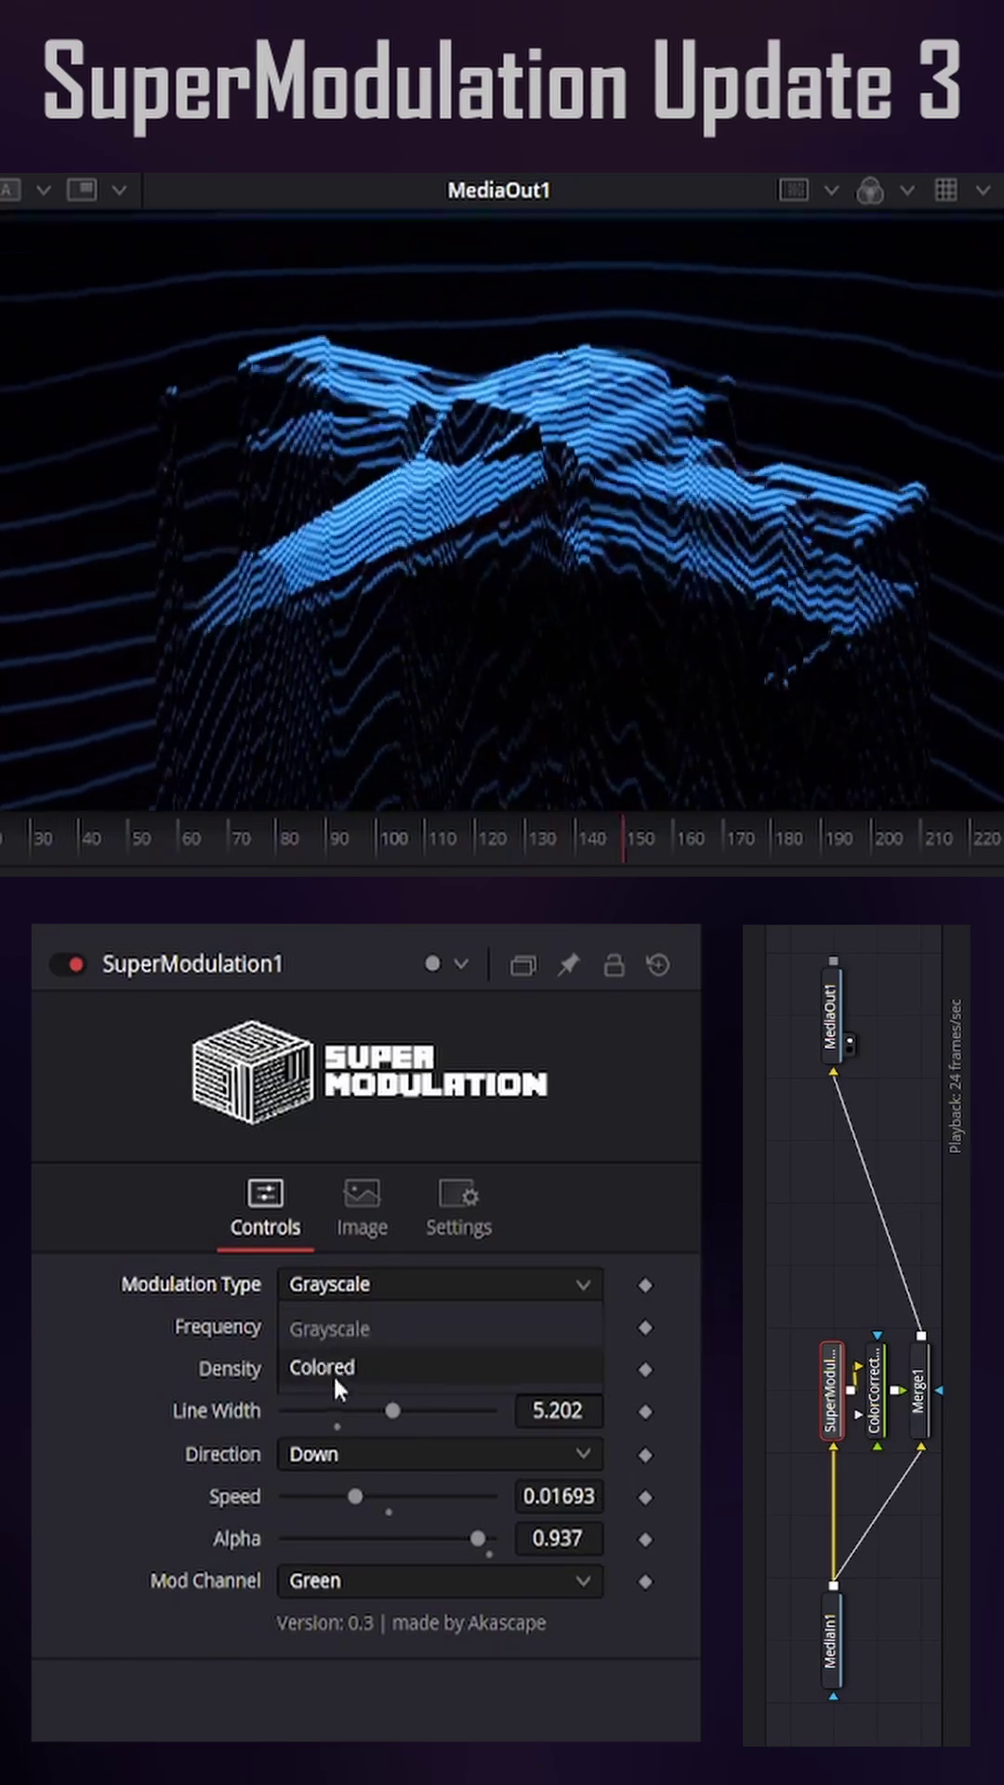
Switch to Colored modulation with lines running right at full 1.0 alpha
{"action": "left_click", "coordinate": [329, 1370]}
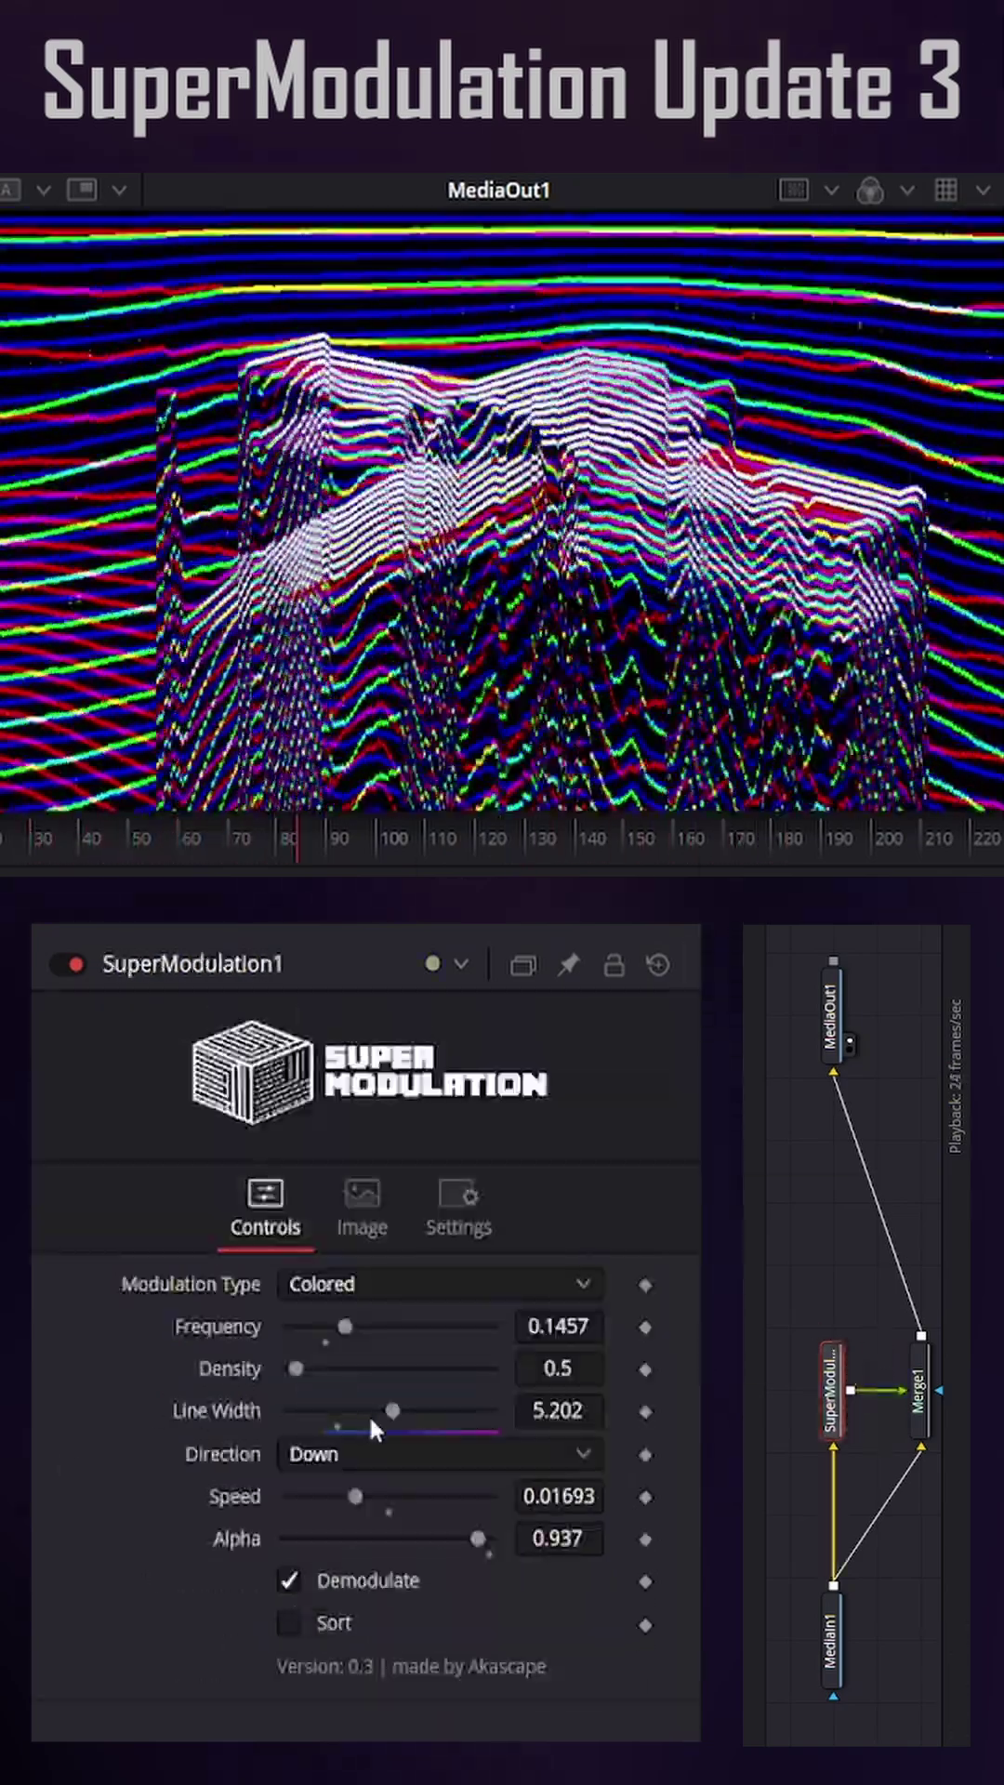
{"action": "left_click", "coordinate": [326, 1452]}
{"action": "left_click", "coordinate": [340, 1506]}
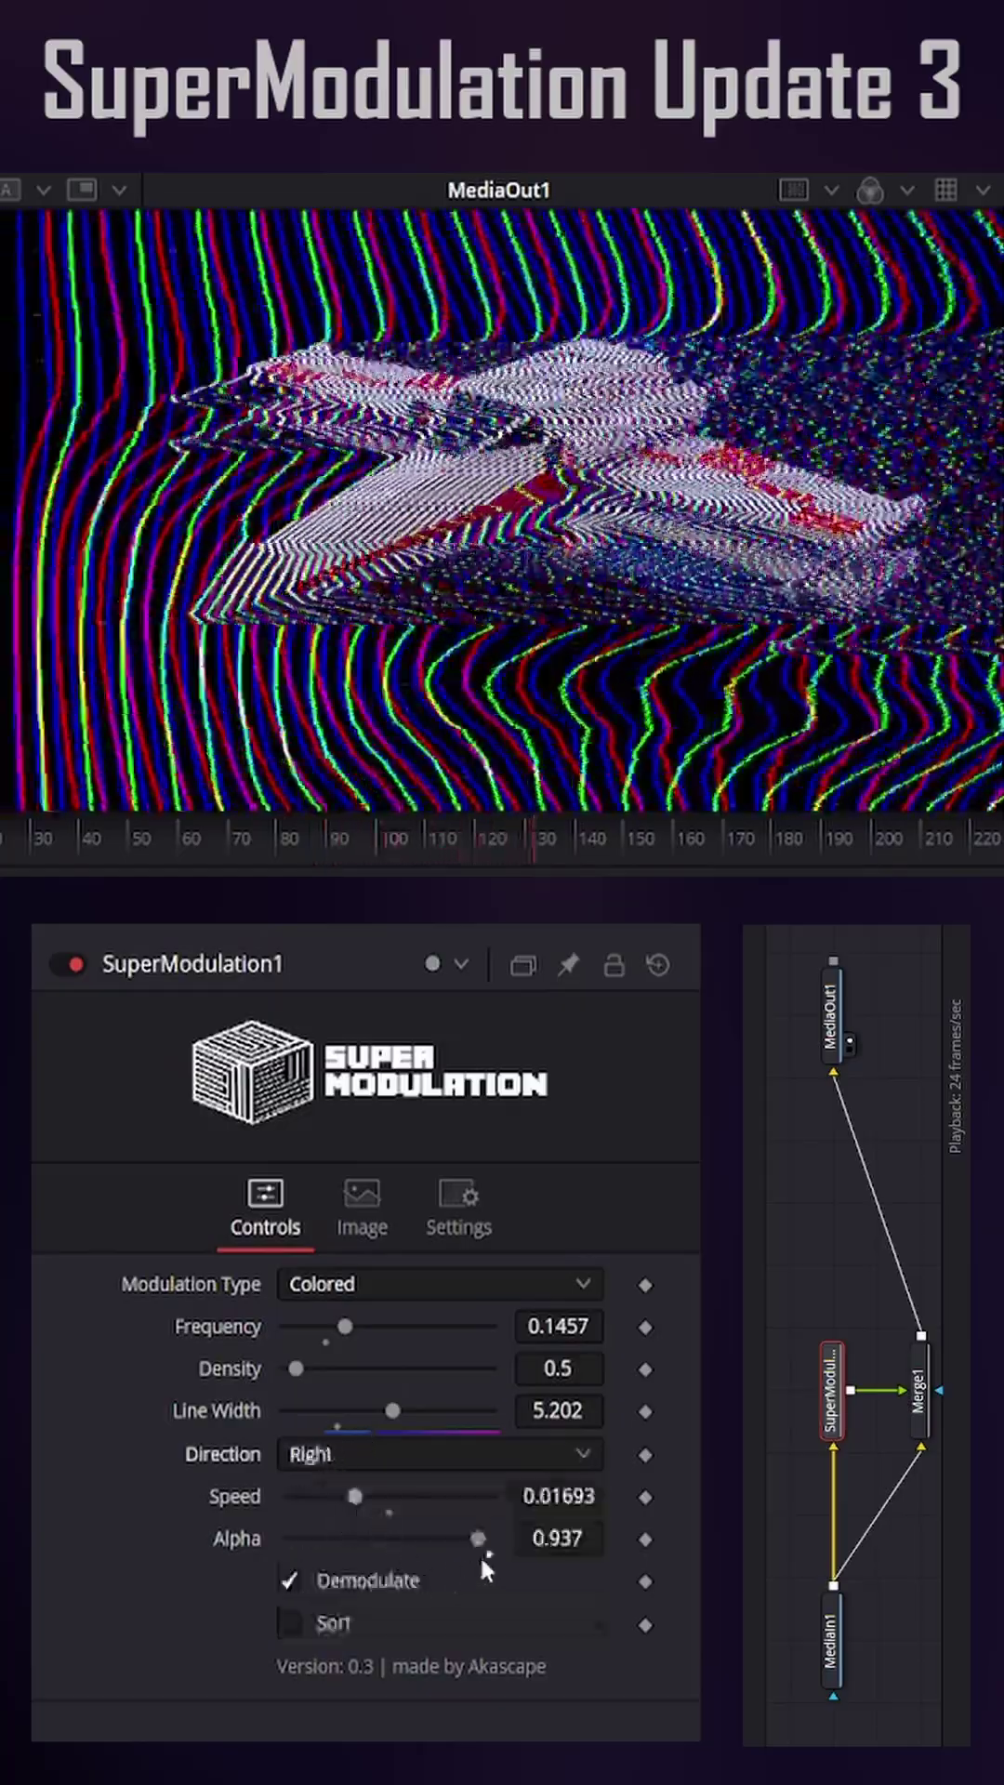
{"action": "left_click_drag", "start_coordinate": [449, 1539], "coordinate": [537, 1548]}
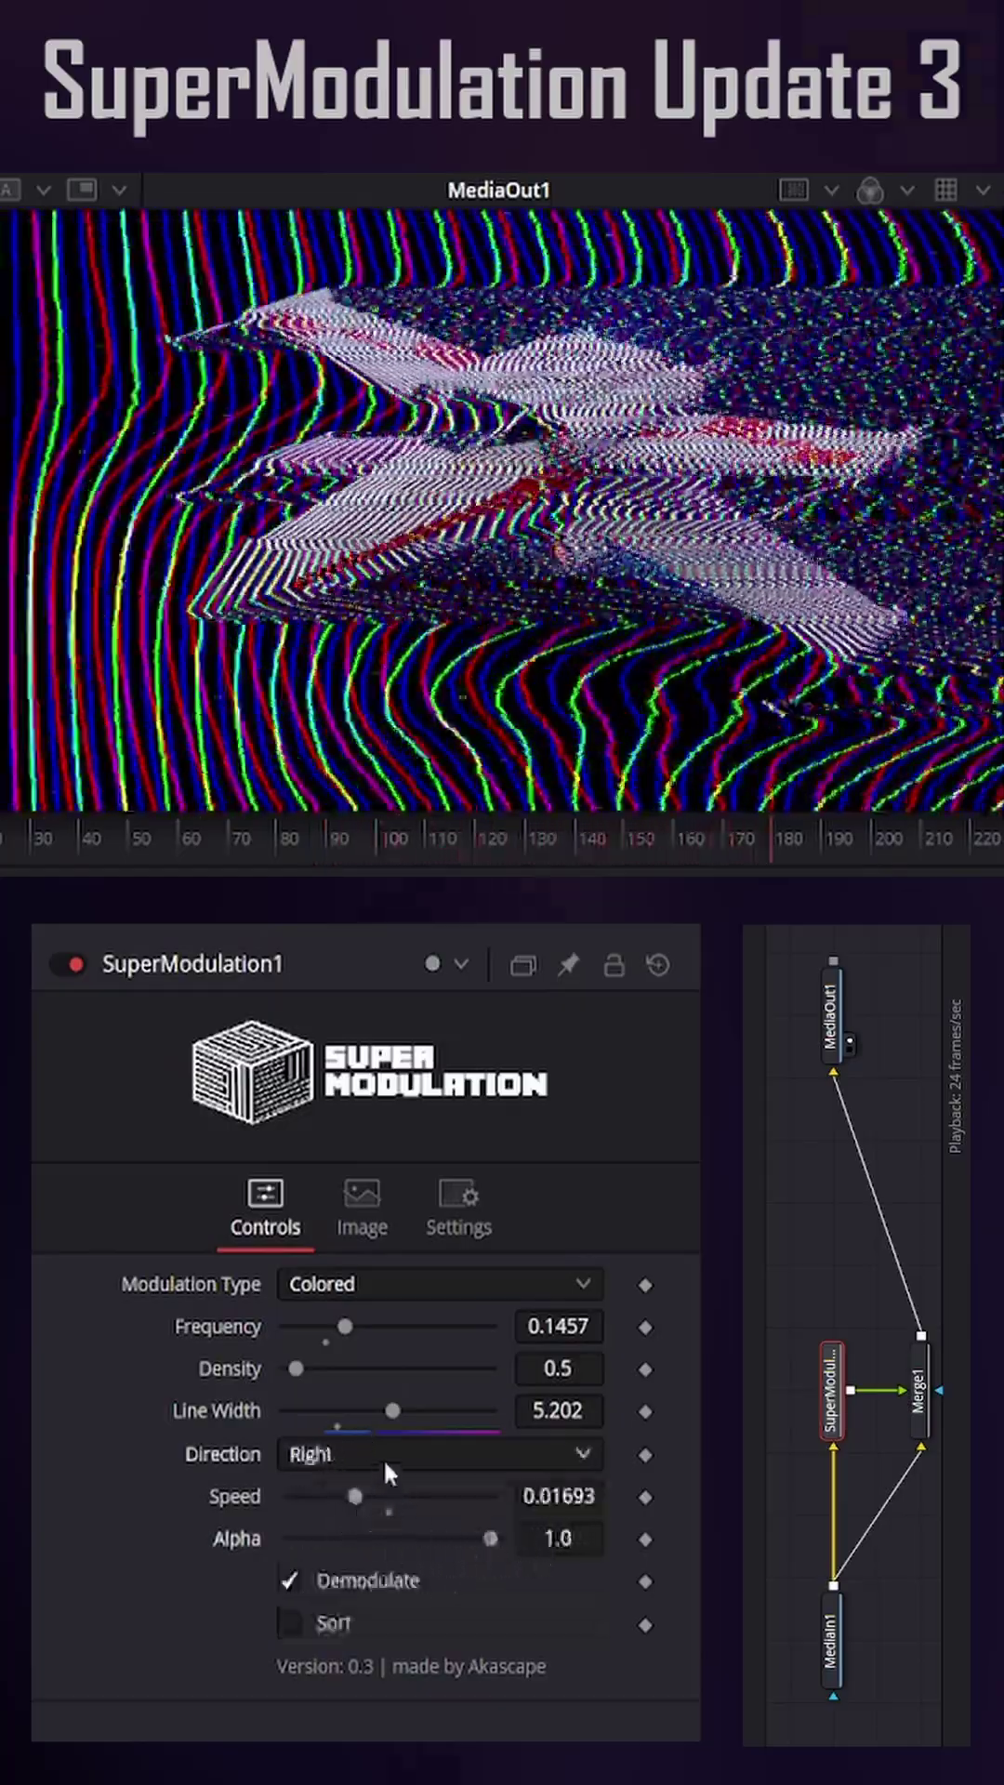
Try the Left direction and others, settling on colored lines running Up
{"action": "left_click", "coordinate": [383, 1456]}
{"action": "left_click", "coordinate": [334, 1534]}
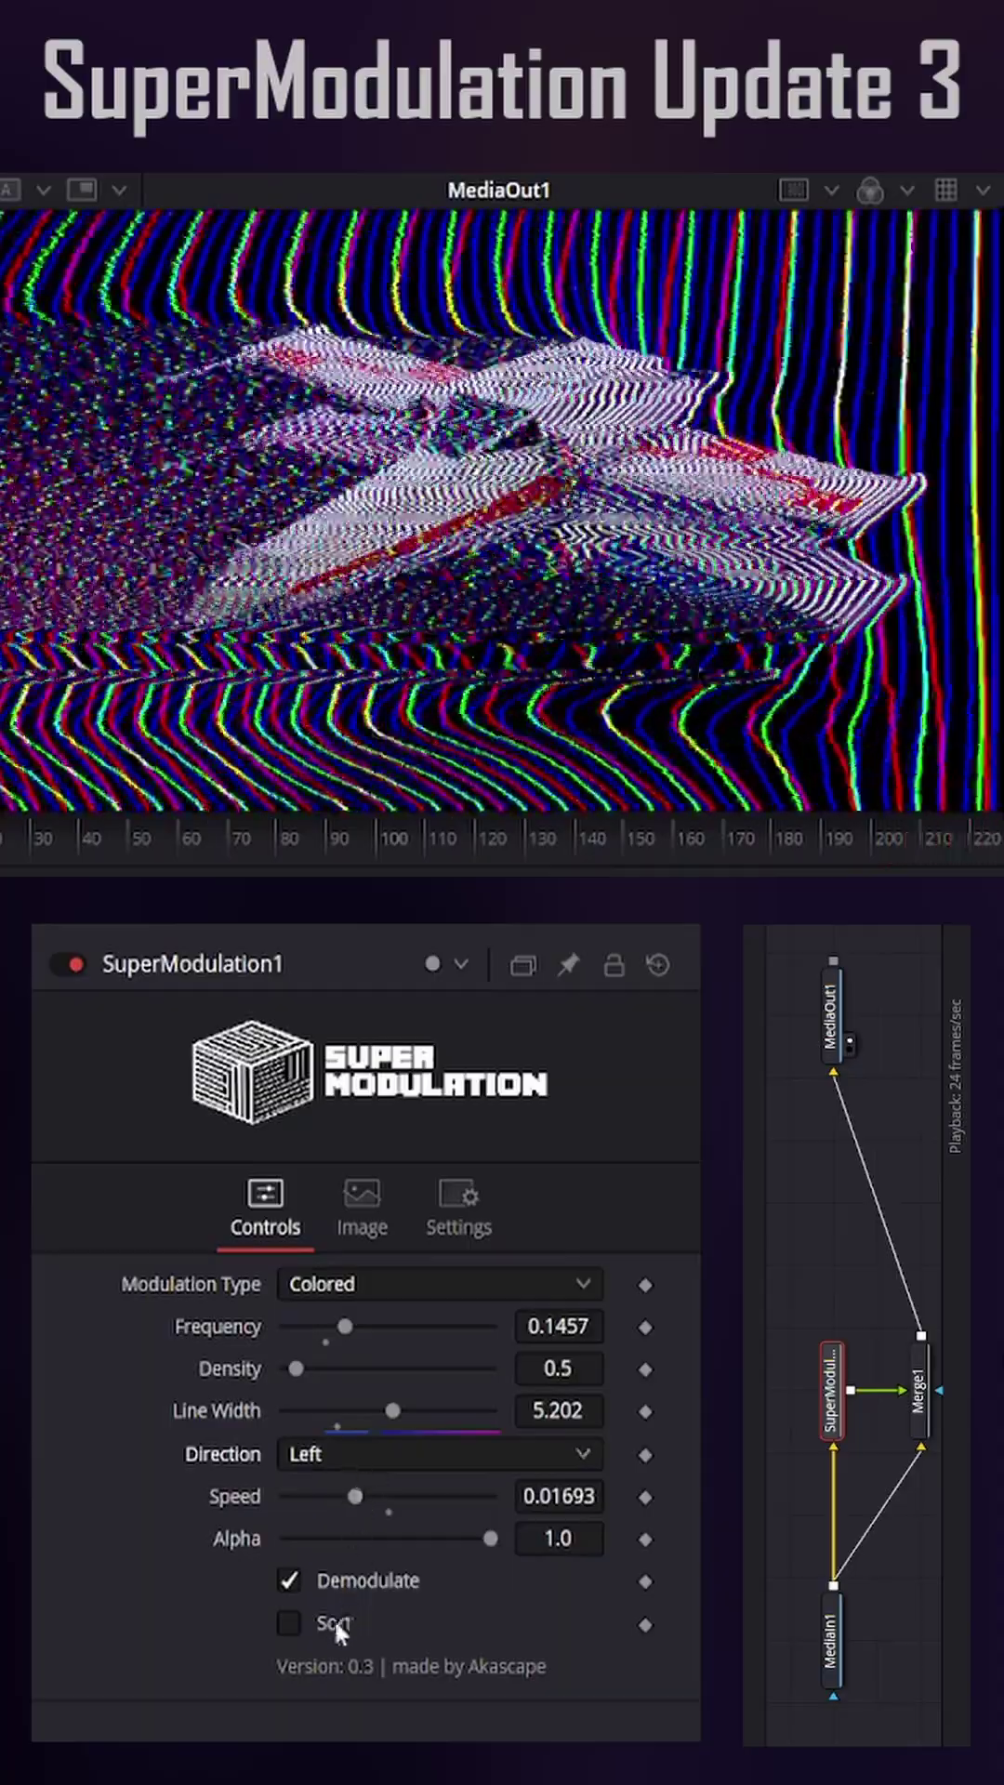
{"action": "left_click", "coordinate": [335, 1618]}
{"action": "left_click", "coordinate": [359, 1451]}
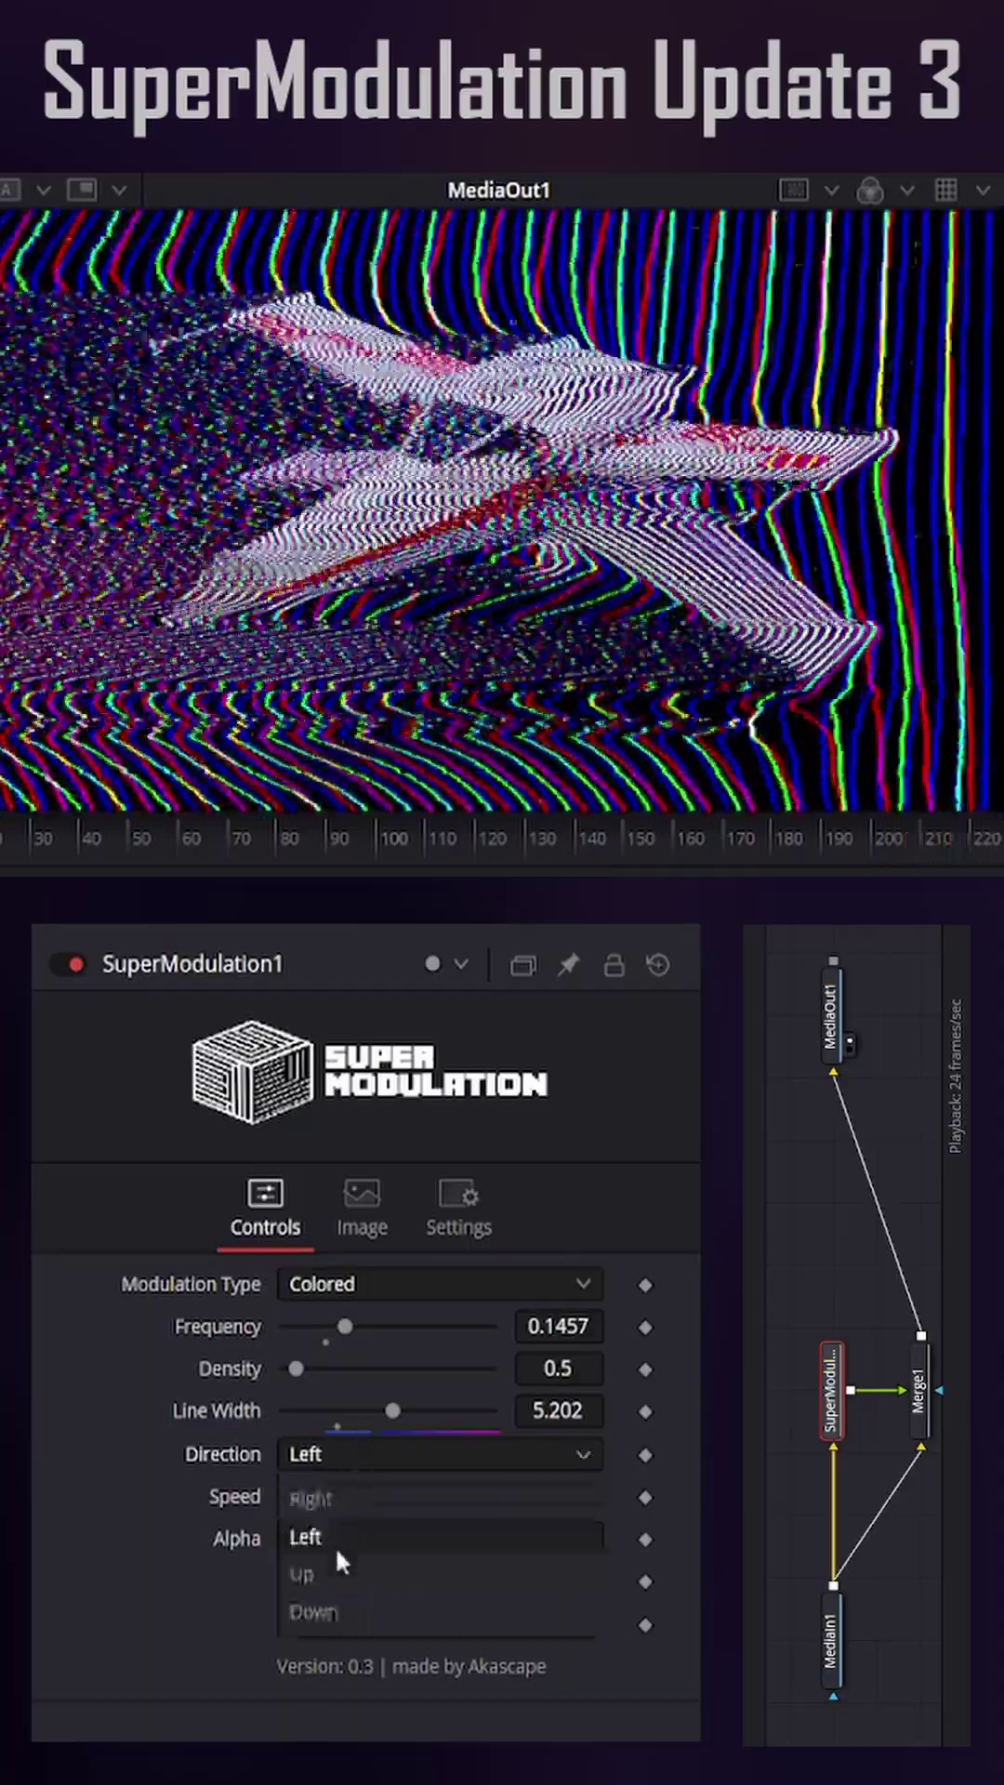
{"action": "left_click", "coordinate": [324, 1568]}
Turn Sort on to compare the sorted look, then switch it off
{"action": "left_click", "coordinate": [329, 1621]}
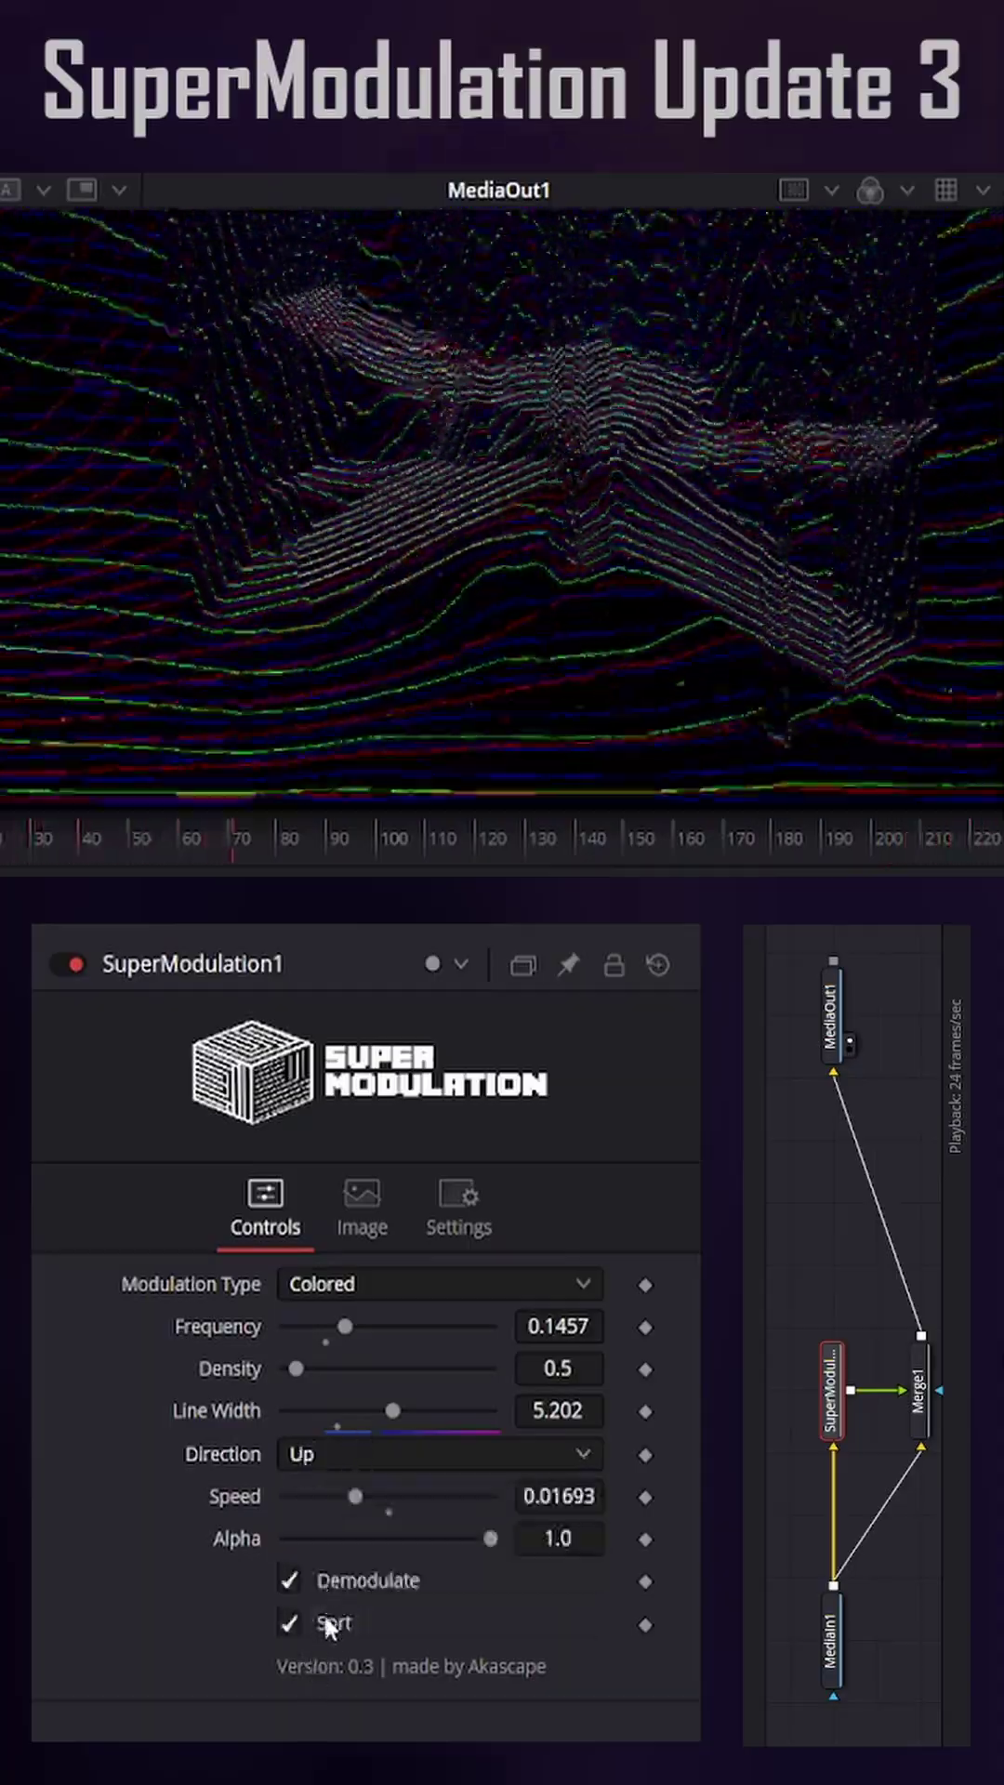
{"action": "left_click", "coordinate": [325, 1615]}
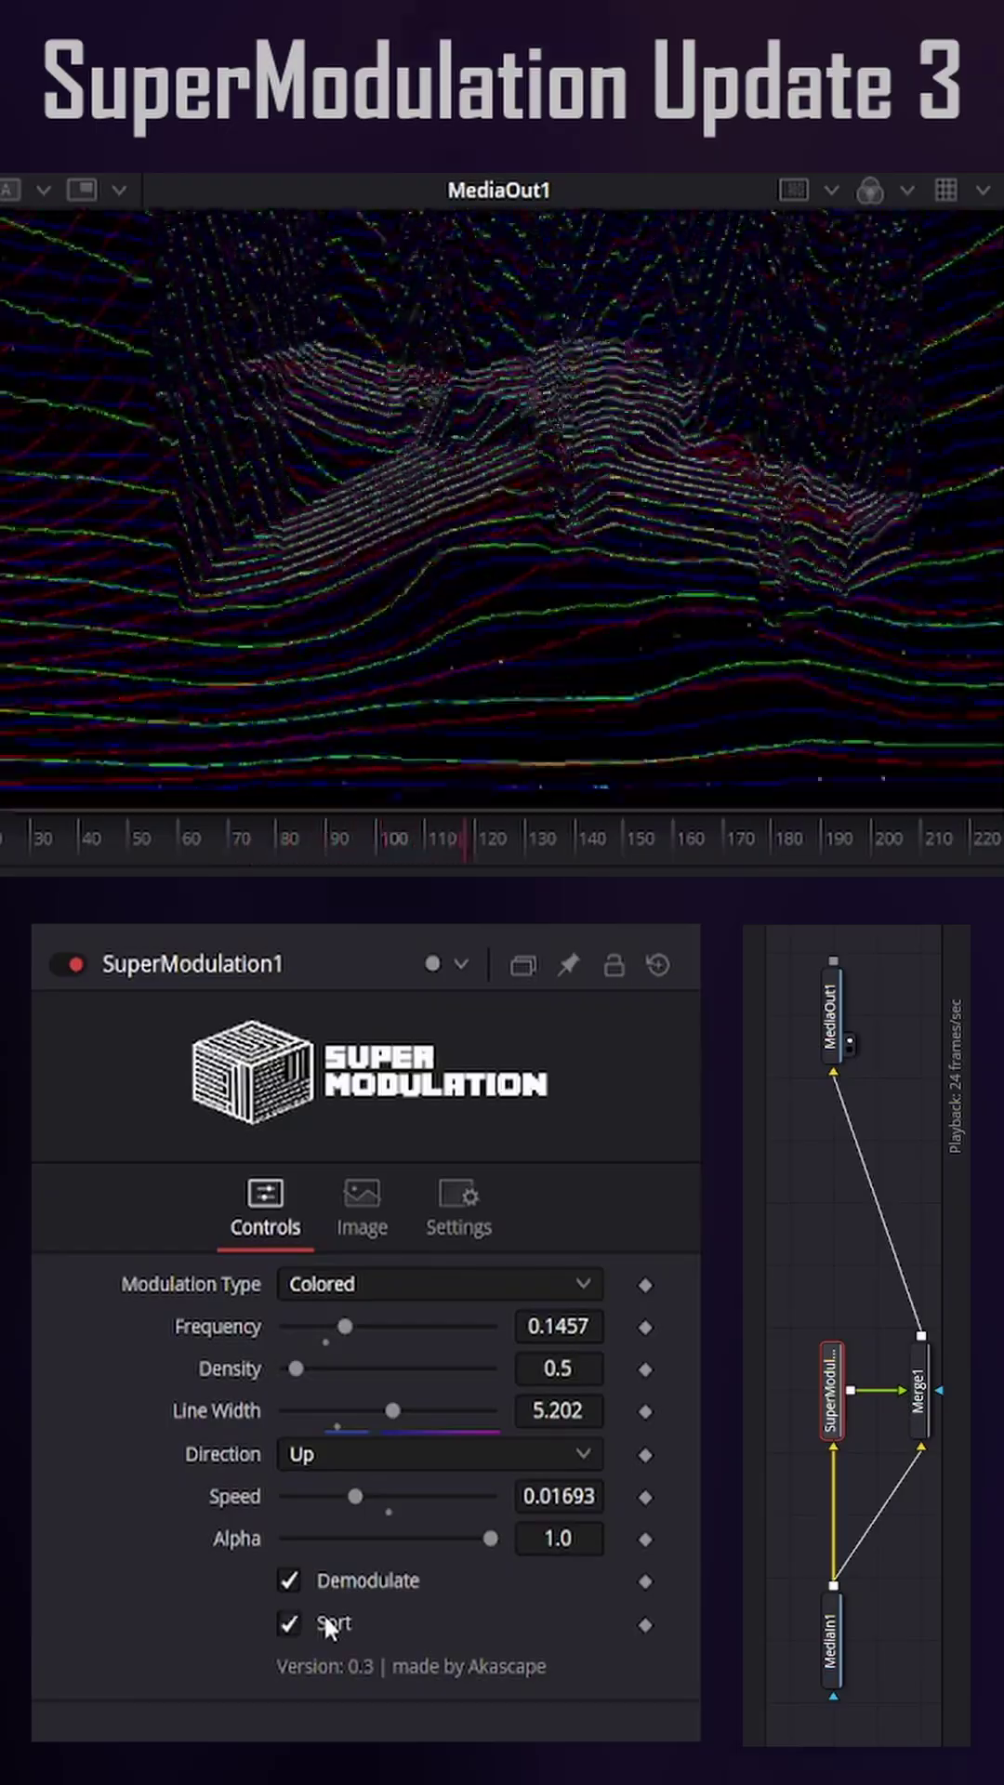
{"action": "left_click", "coordinate": [326, 1615]}
{"action": "left_click", "coordinate": [330, 1591]}
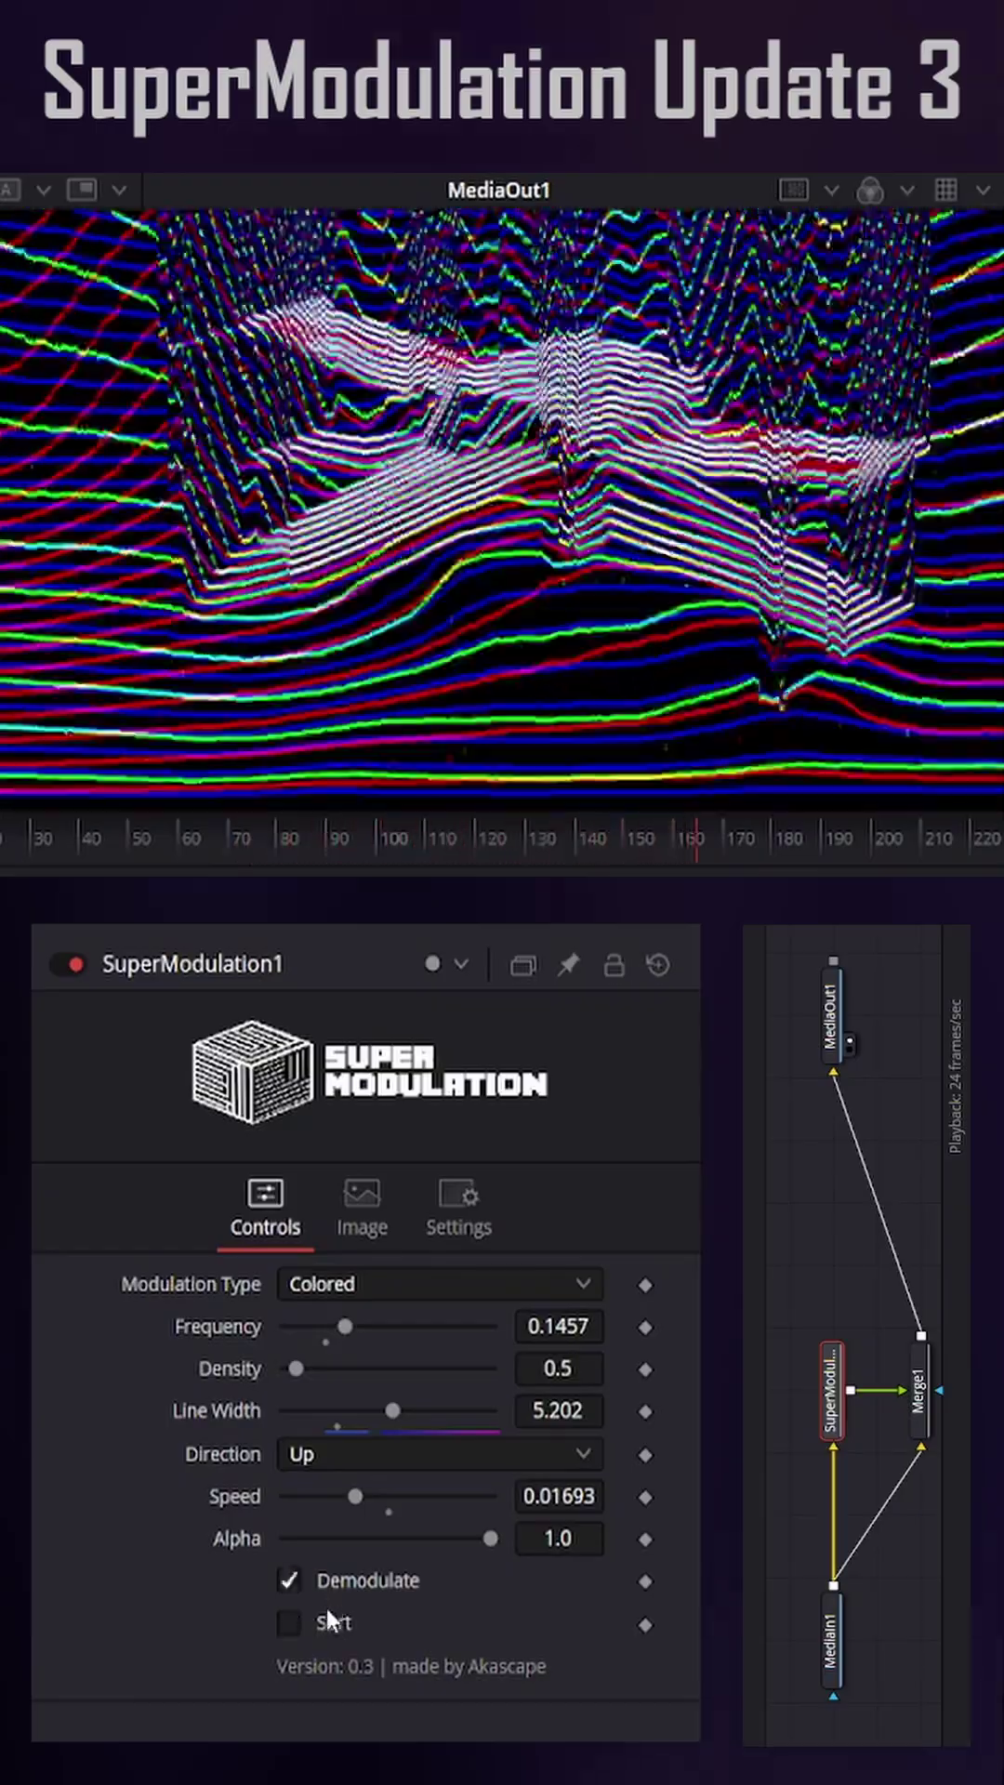